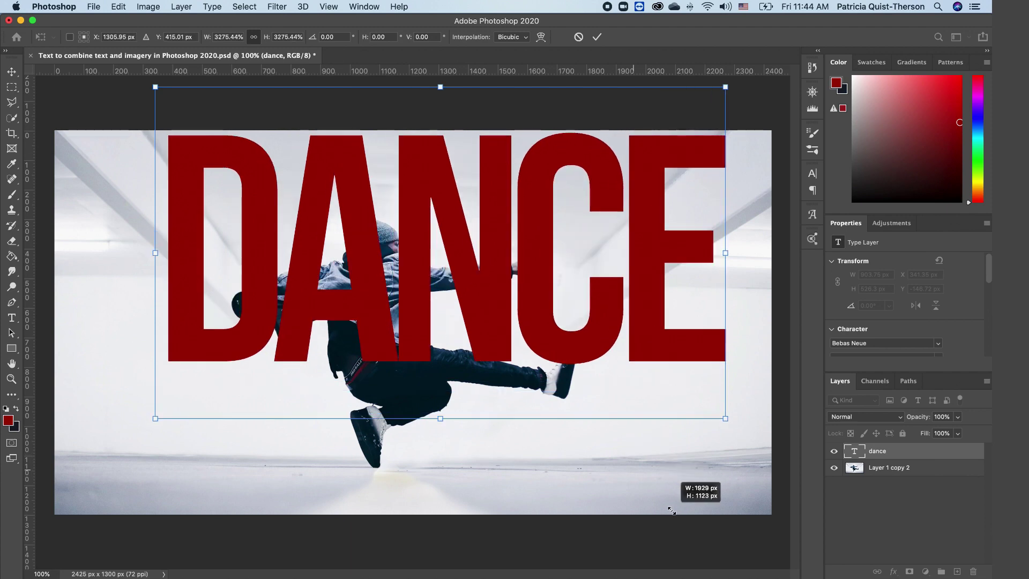
Step: Enlarge the DANCE text to about 2284 px wide and centre it across the photo
left_click_drag(493, 314, 459, 409)
left_click_drag(114, 179, 66, 162)
left_click_drag(463, 360, 429, 526)
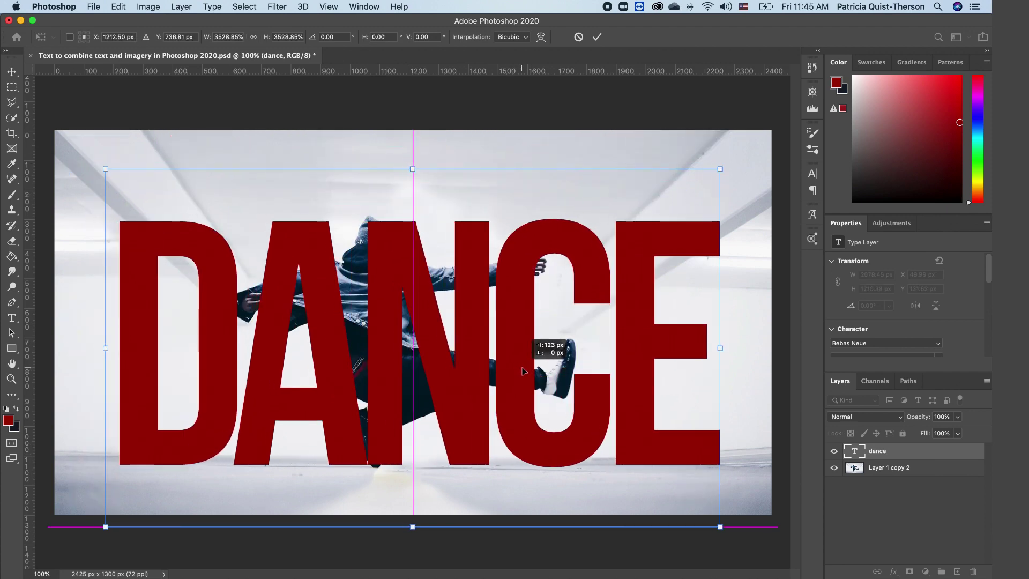
key("Return")
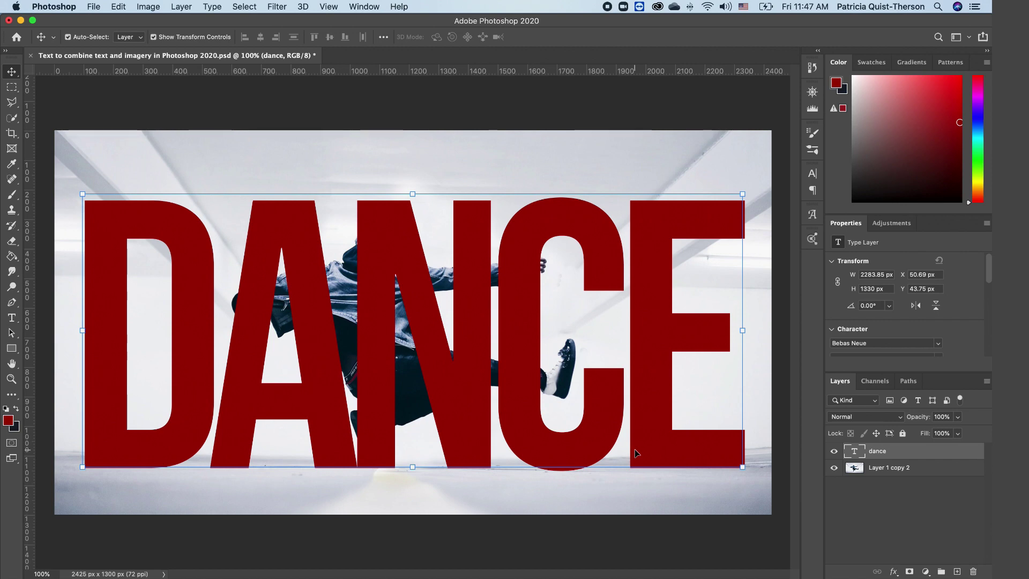
Step: Add a 3 px white stroke positioned outside to the dance text layer
double_click(978, 451)
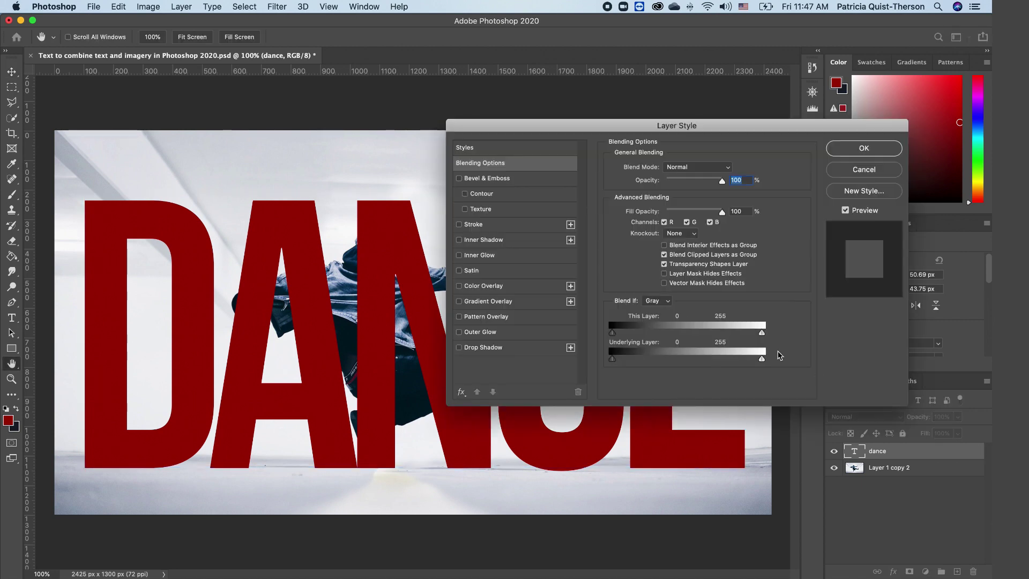
left_click(460, 225)
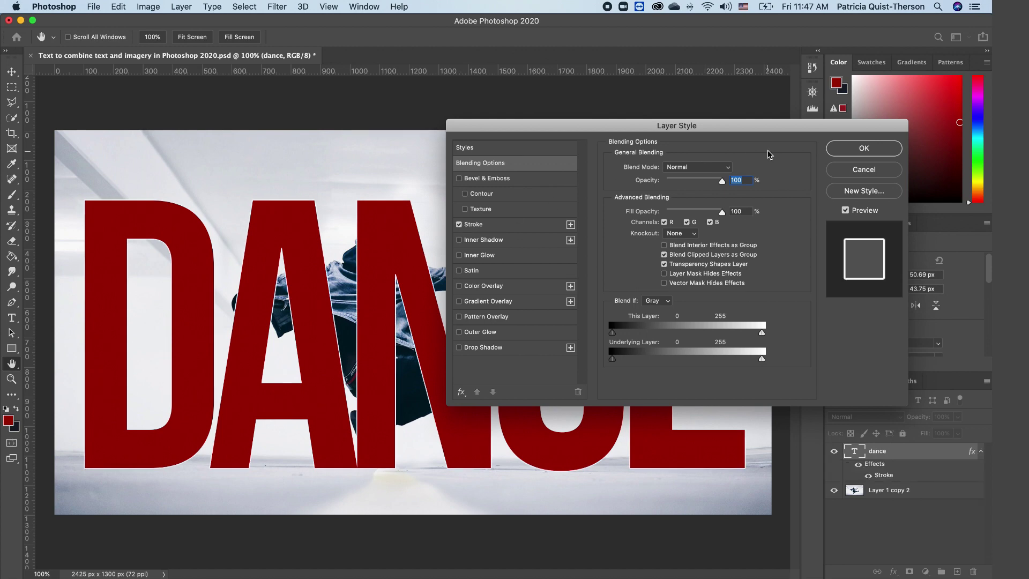
left_click(526, 227)
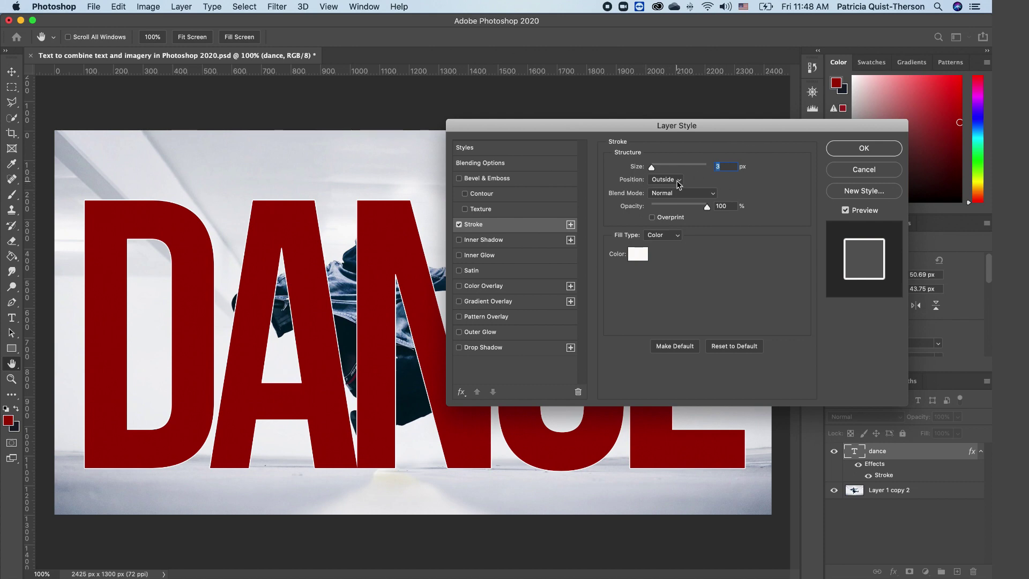
left_click(853, 154)
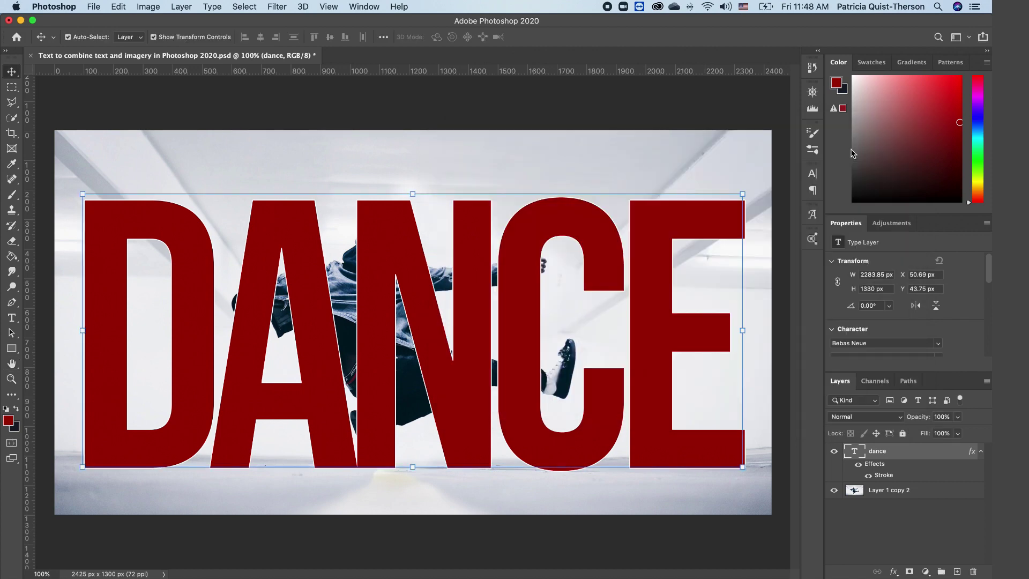
Step: Convert the dance text layer to a smart object and deselect it
right_click(946, 456)
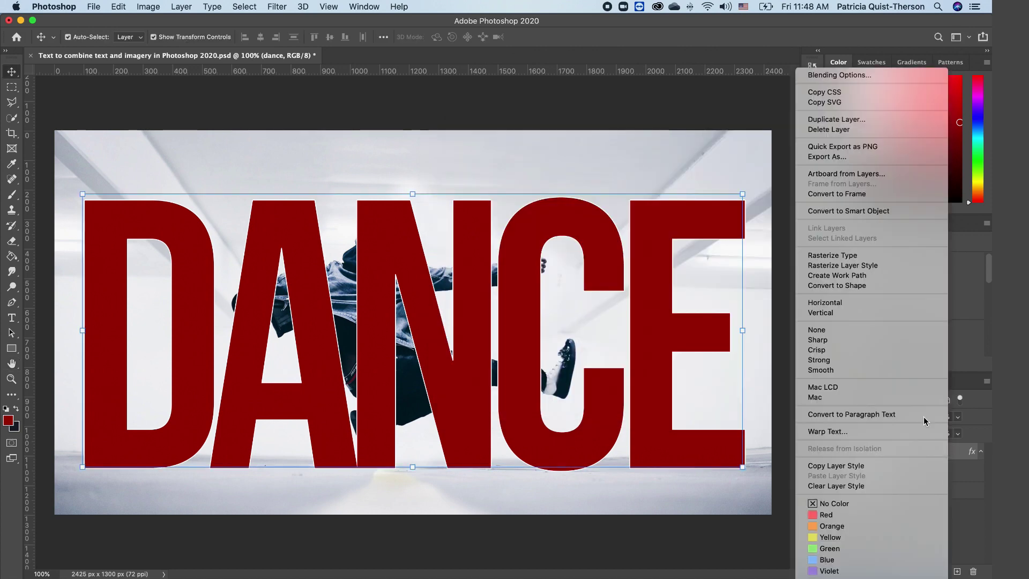
left_click(876, 213)
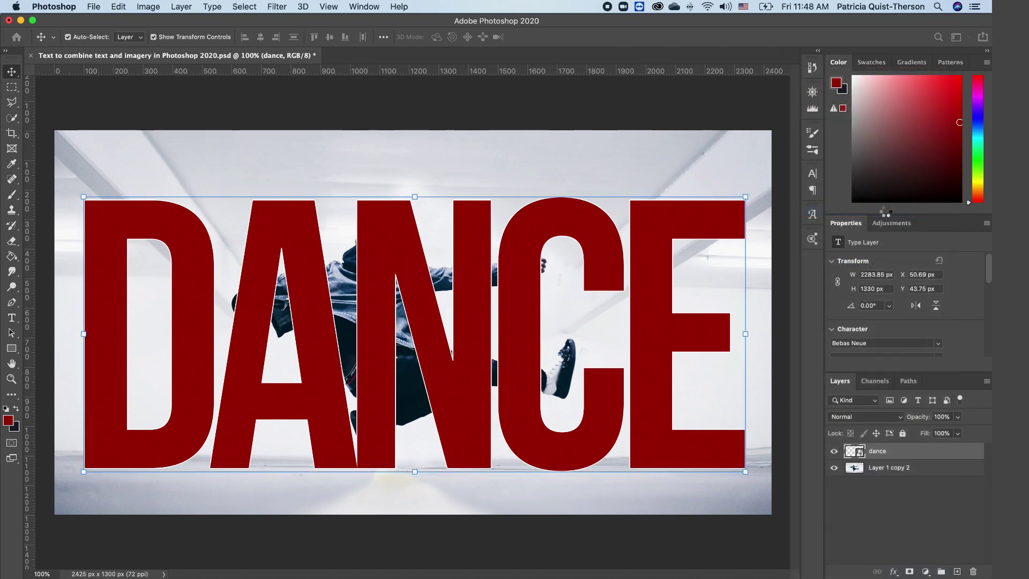
left_click(784, 310)
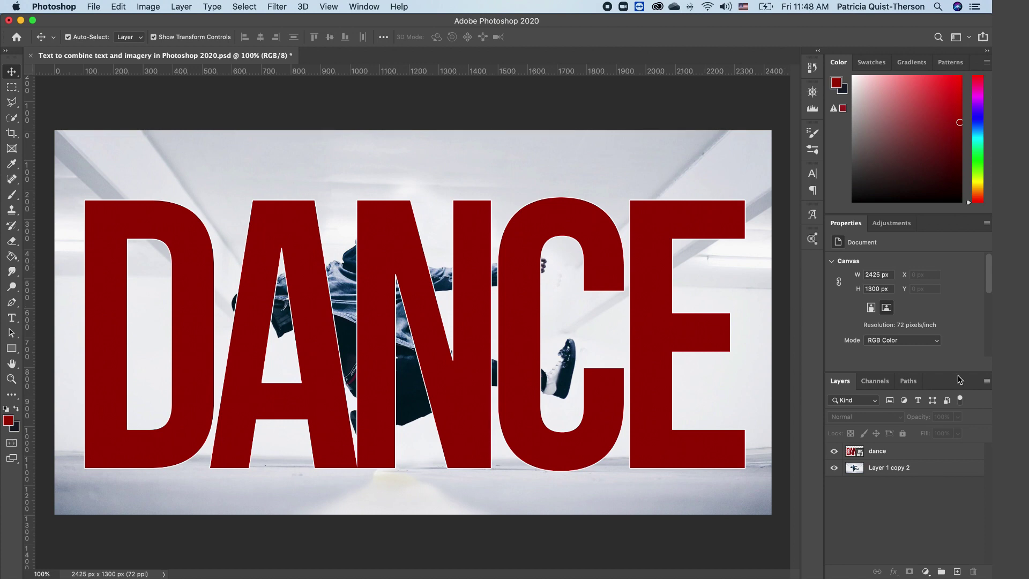
Step: Duplicate Layer 1 copy 2 and select the dancer on the duplicate with Select Subject
left_click(940, 473)
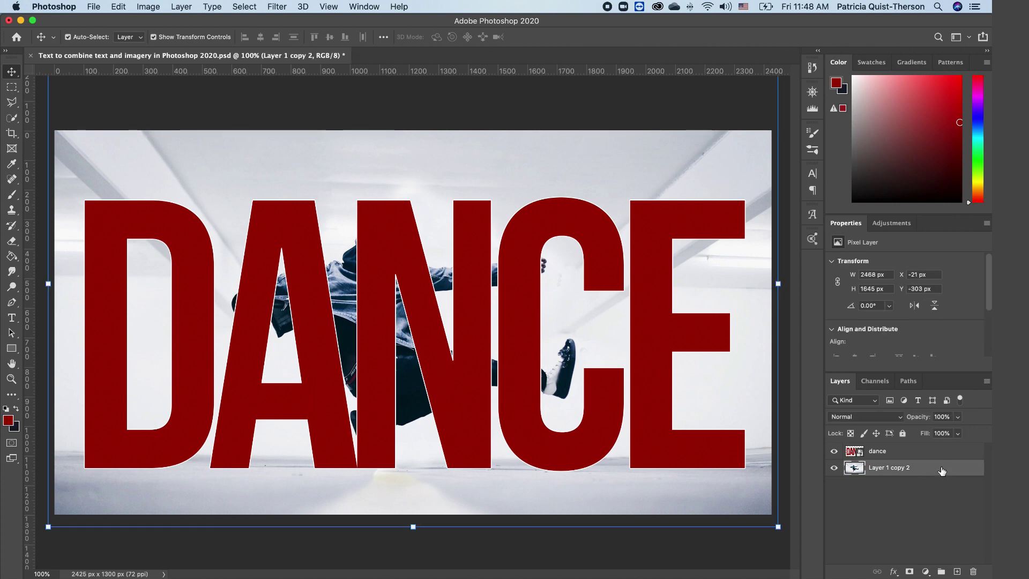
left_click_drag(941, 470, 957, 572)
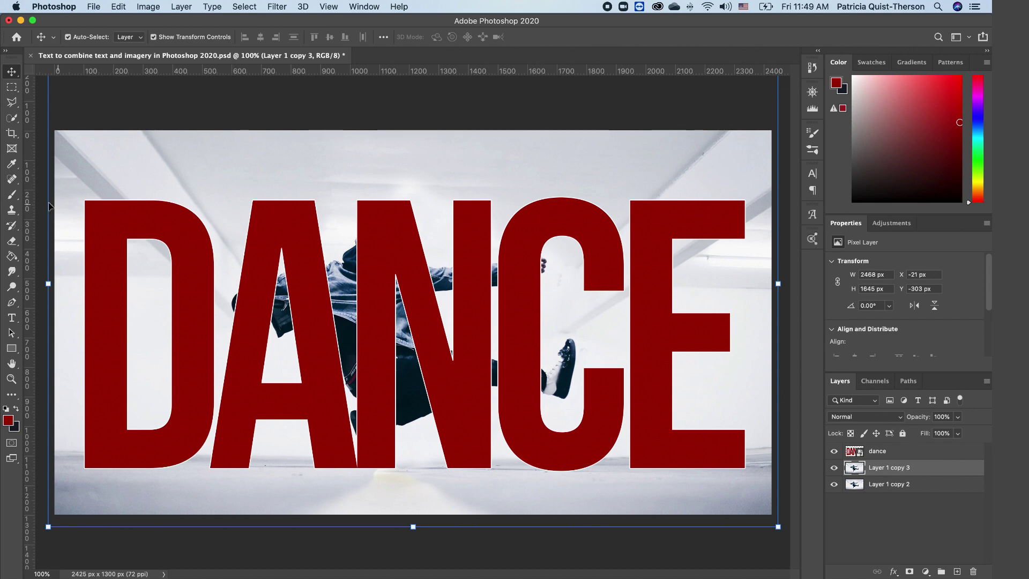
left_click(11, 118)
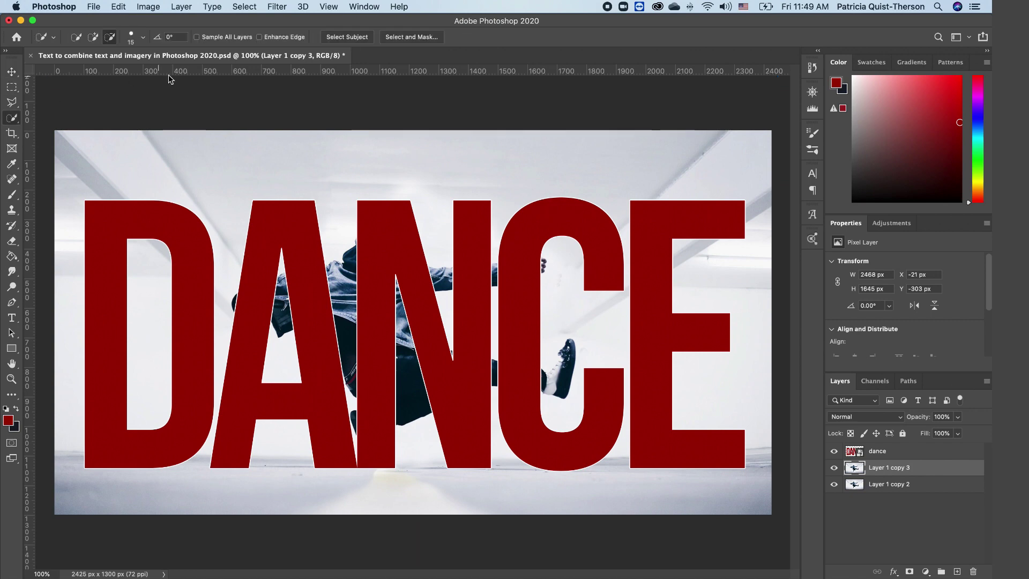
left_click(357, 38)
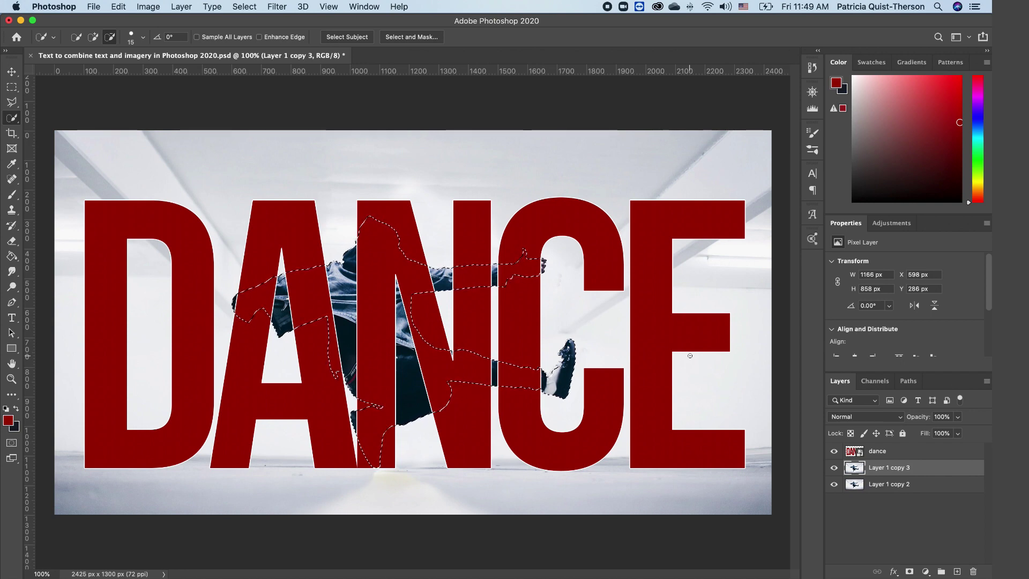
Step: Invert the dancer selection with Layer 1 copy 3 active
left_click(900, 450)
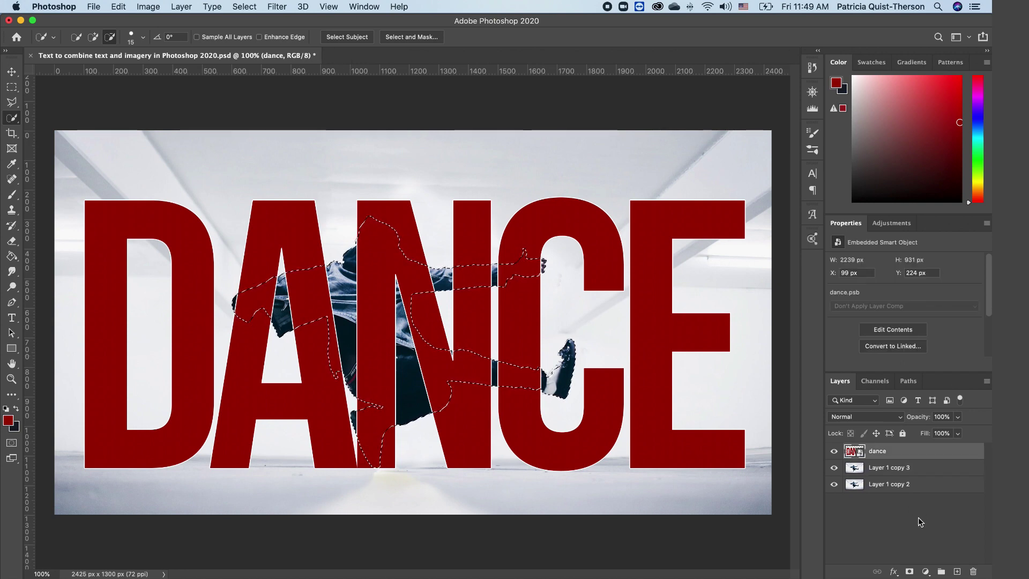
left_click(931, 472)
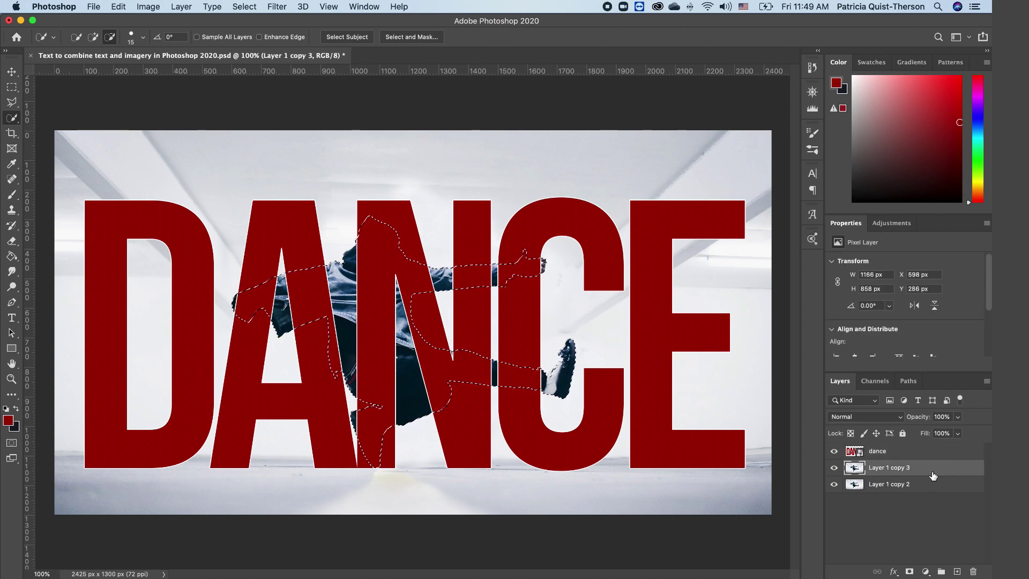
left_click(246, 7)
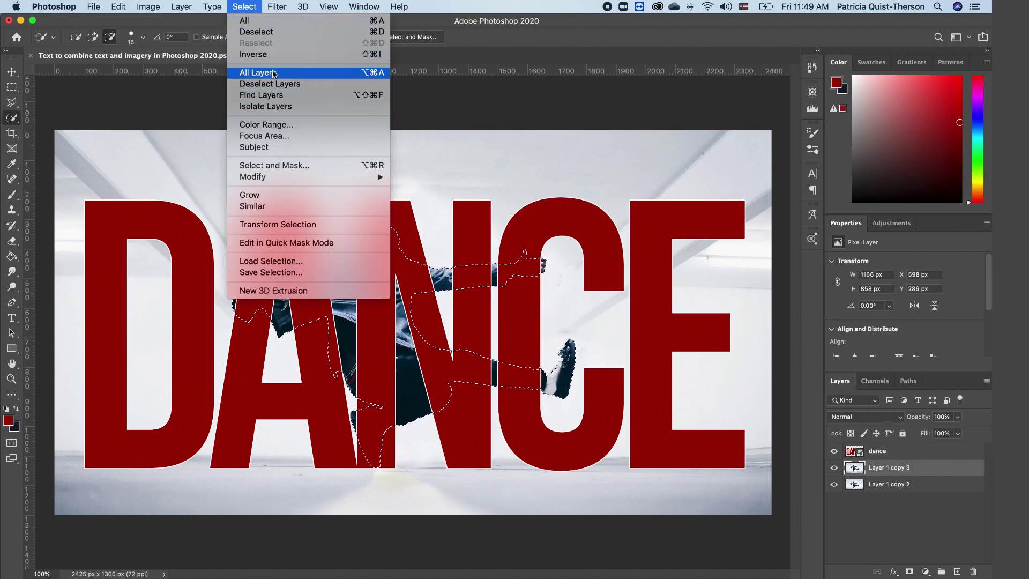
left_click(279, 54)
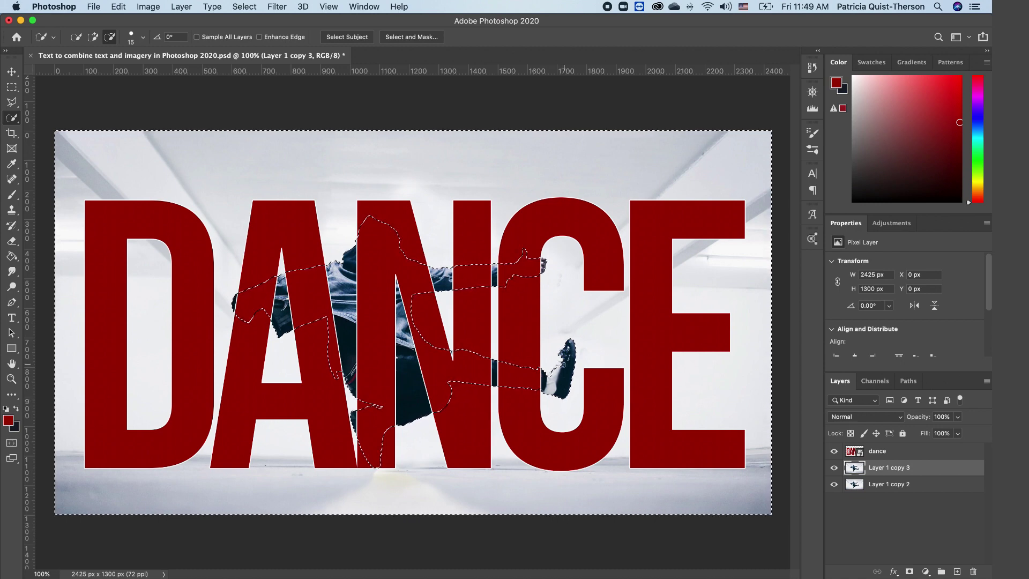
Step: Subtract the white area of the dancer's raised shoe from the inverted selection with the Polygonal Lasso
left_click(94, 37)
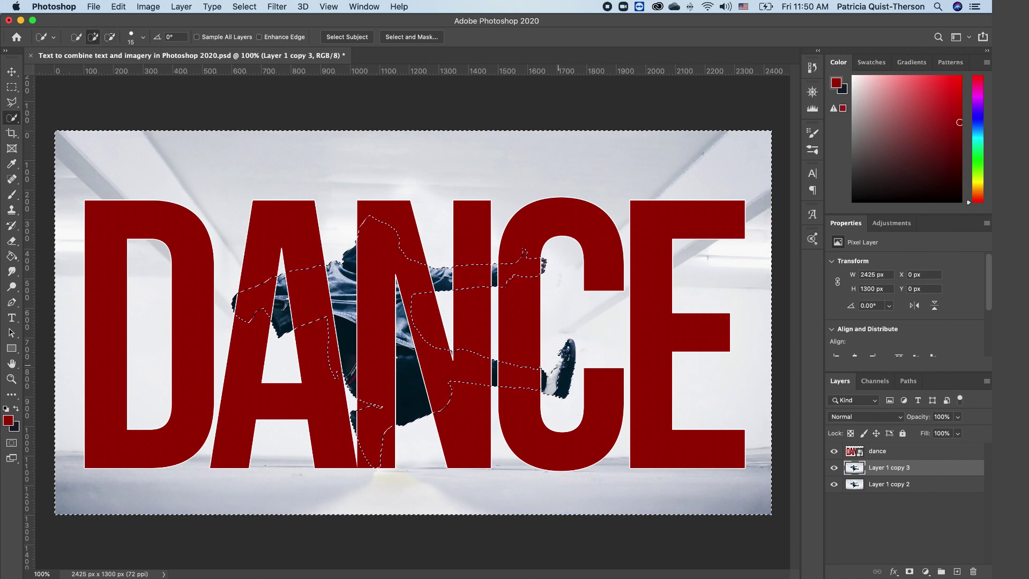
key("alt")
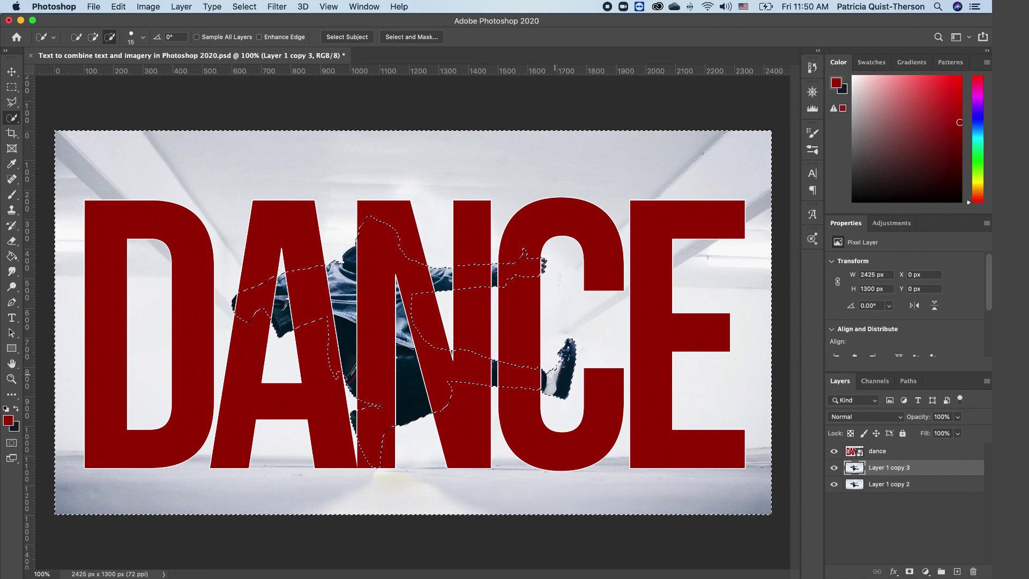
key("l")
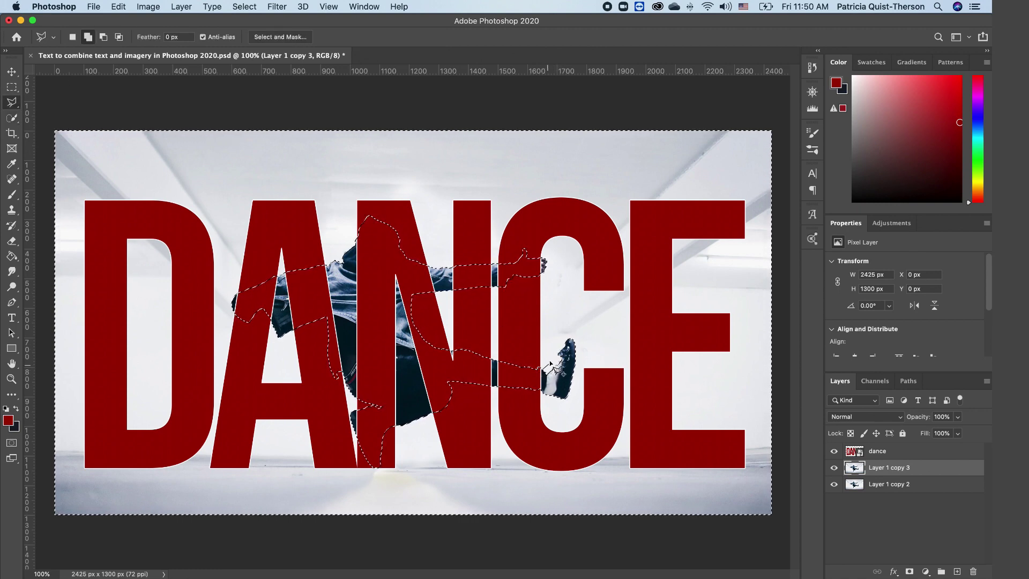
key("alt")
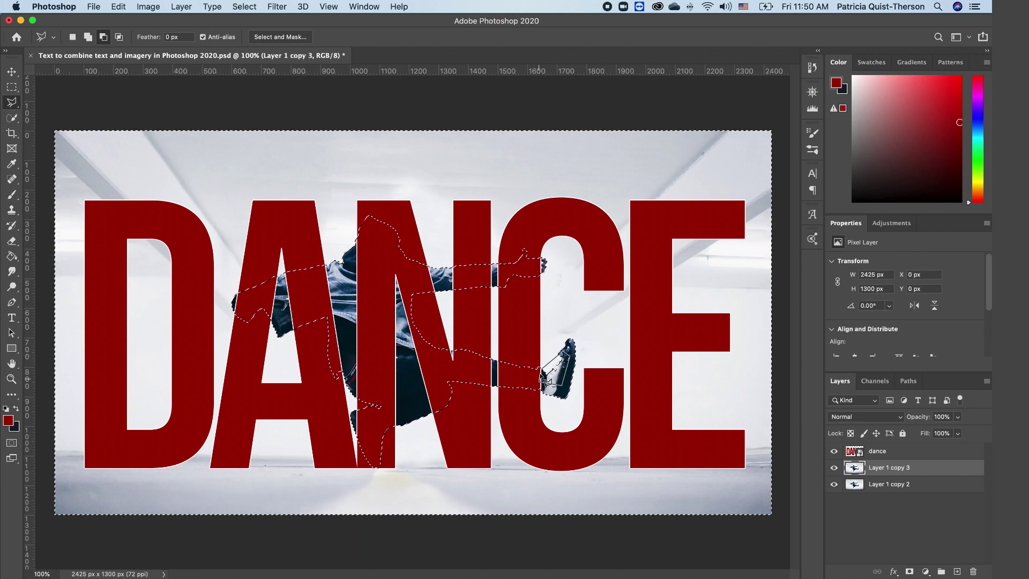
left_click(543, 370)
left_click(571, 345)
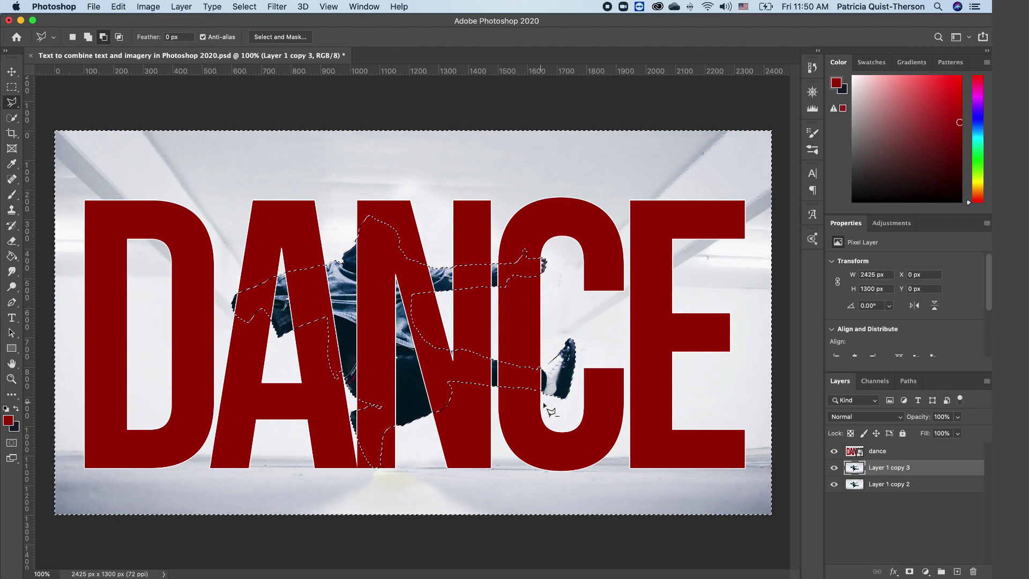
Step: Add a layer mask from the selection to the dance layer so the dancer appears in front of the letters
left_click(905, 455)
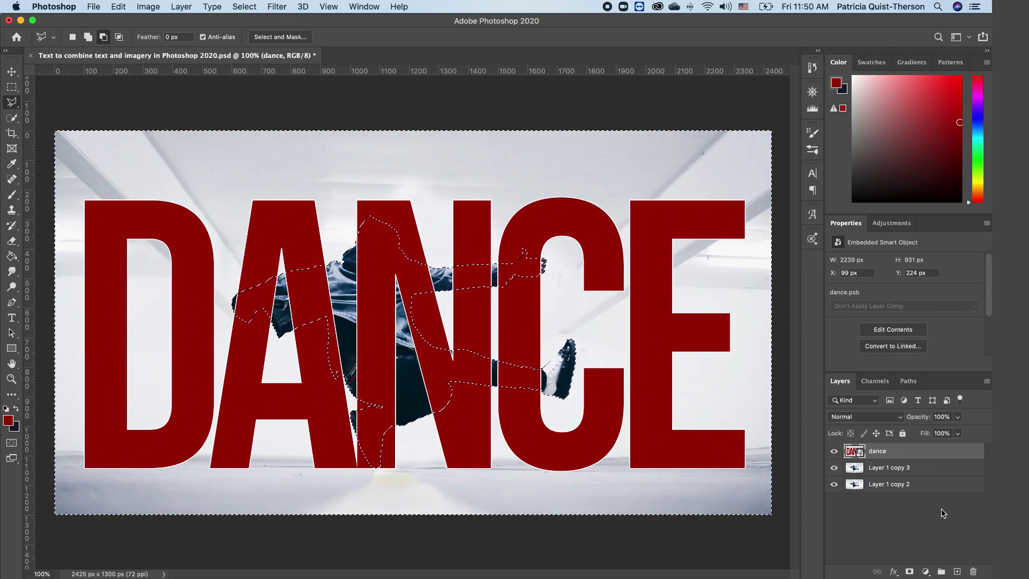
left_click(909, 572)
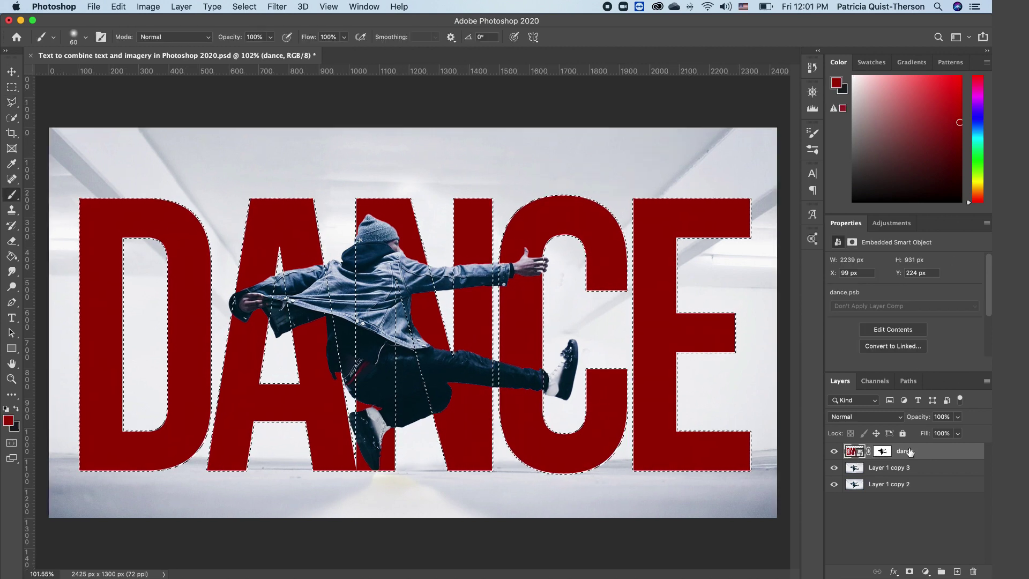
Step: Paint white on the dance layer's mask to restore the letters A and C over the dancer's arm and leg, and clear the selection
left_click(880, 450)
key("d")
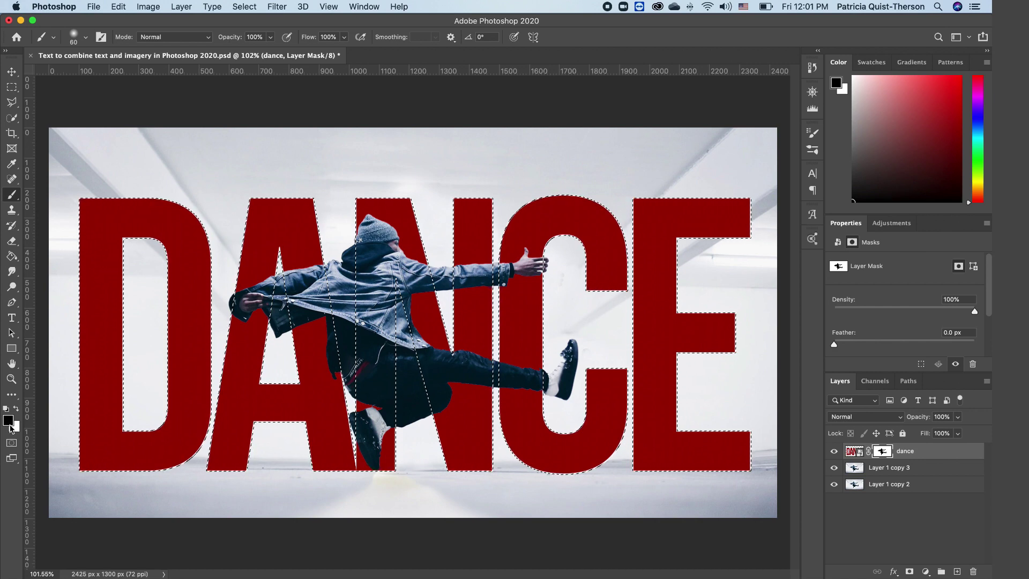
left_click(17, 410)
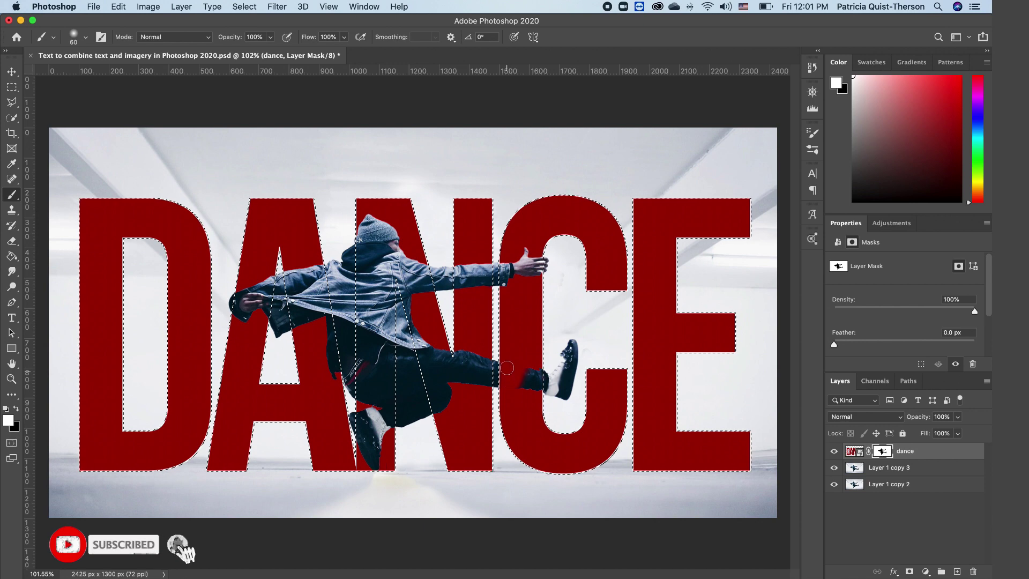
left_click_drag(526, 370, 534, 378)
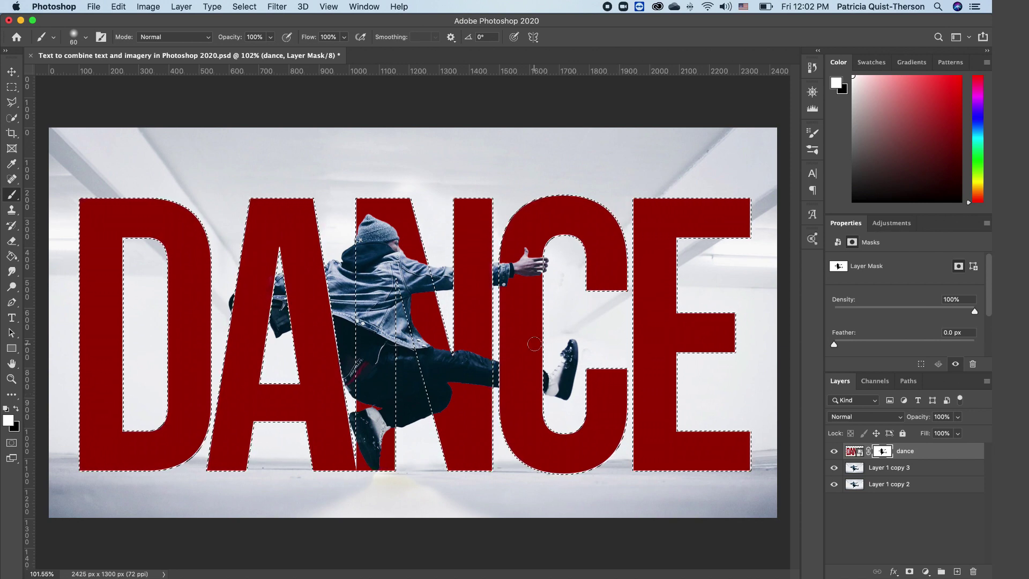
key("super+d")
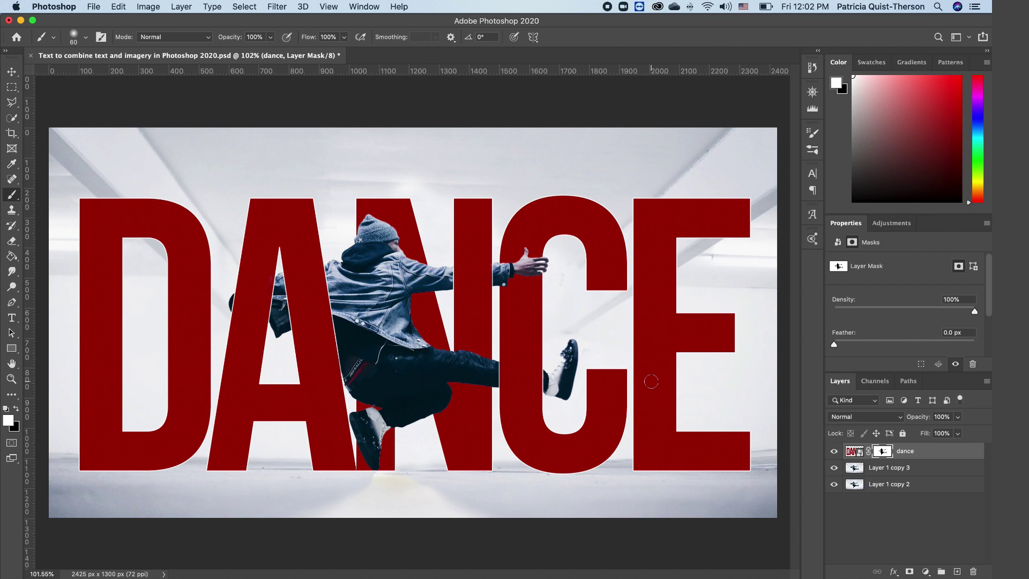
Step: Rename Layer 1 copy 2 as Background and Layer 1 copy 3 as Subject
left_click(917, 467)
double_click(903, 483)
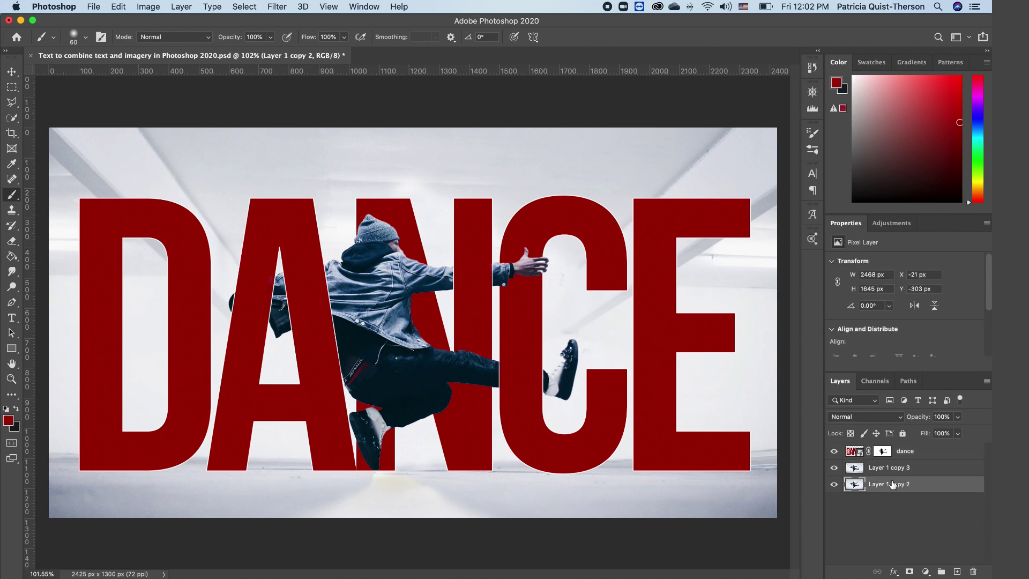
type("Background")
key("Return")
double_click(901, 467)
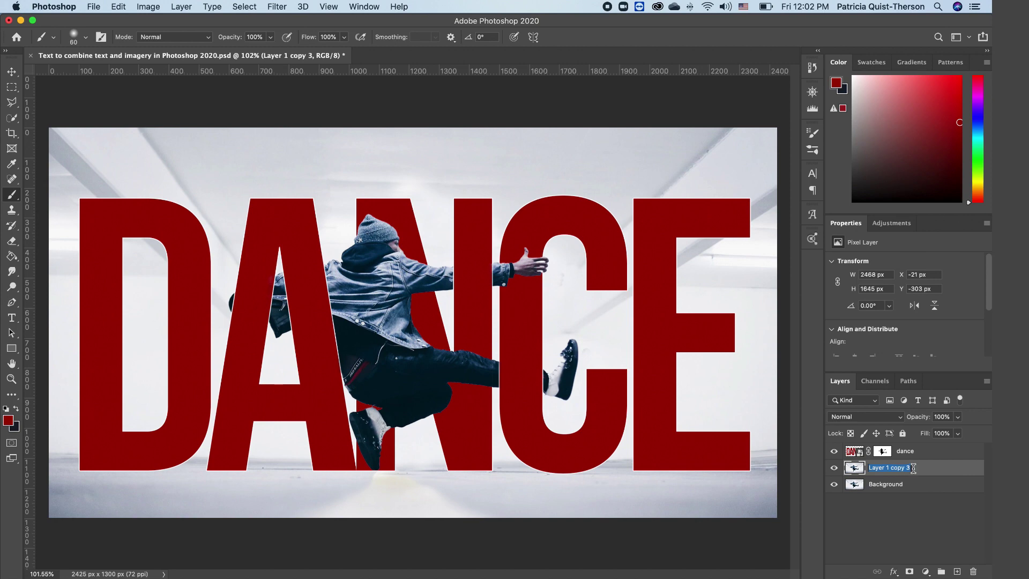
type("Subject")
key("Return")
Step: Add a new layer directly above Background and swap the foreground and background colours
left_click(924, 487)
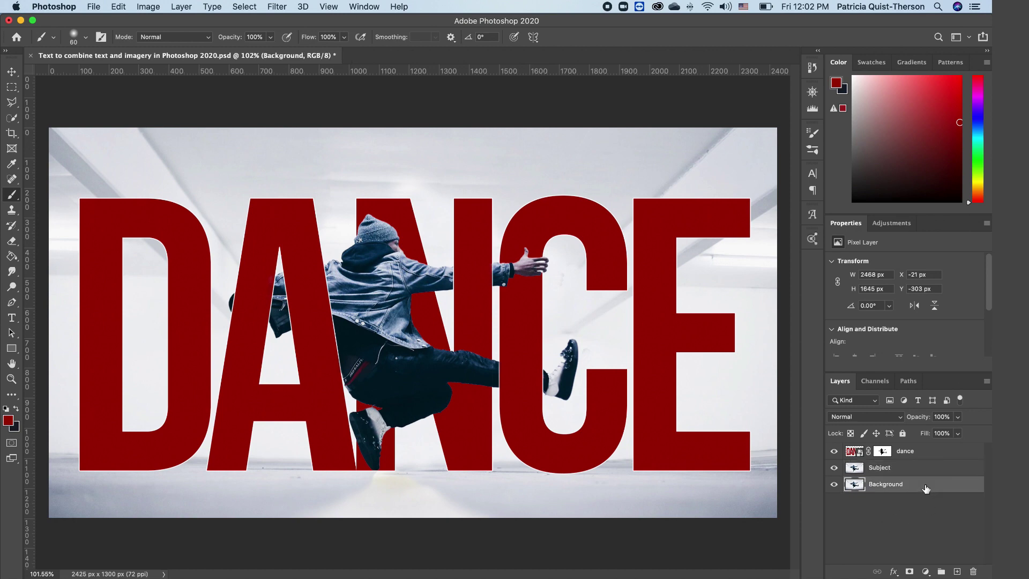
left_click(957, 571)
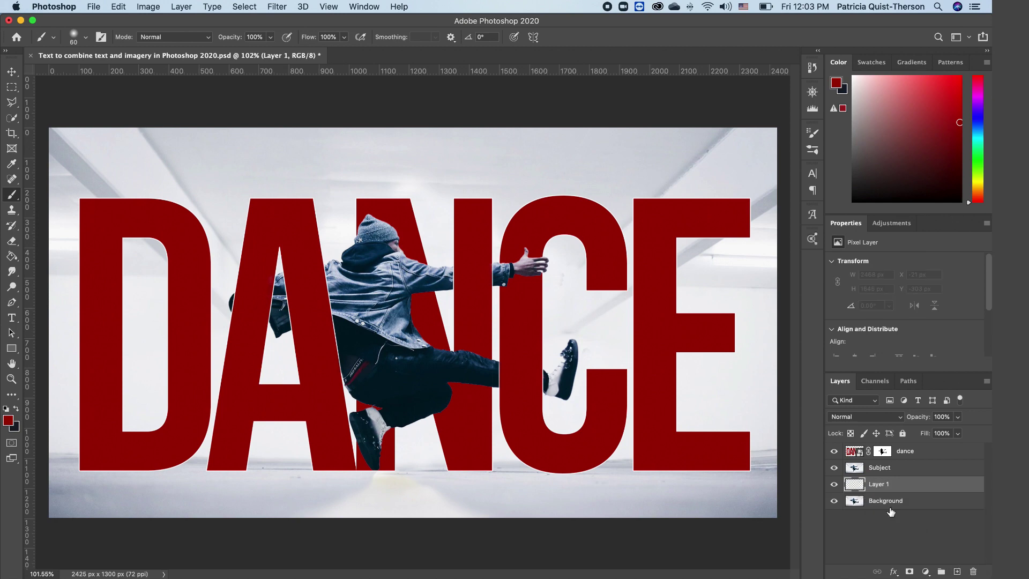
left_click(16, 410)
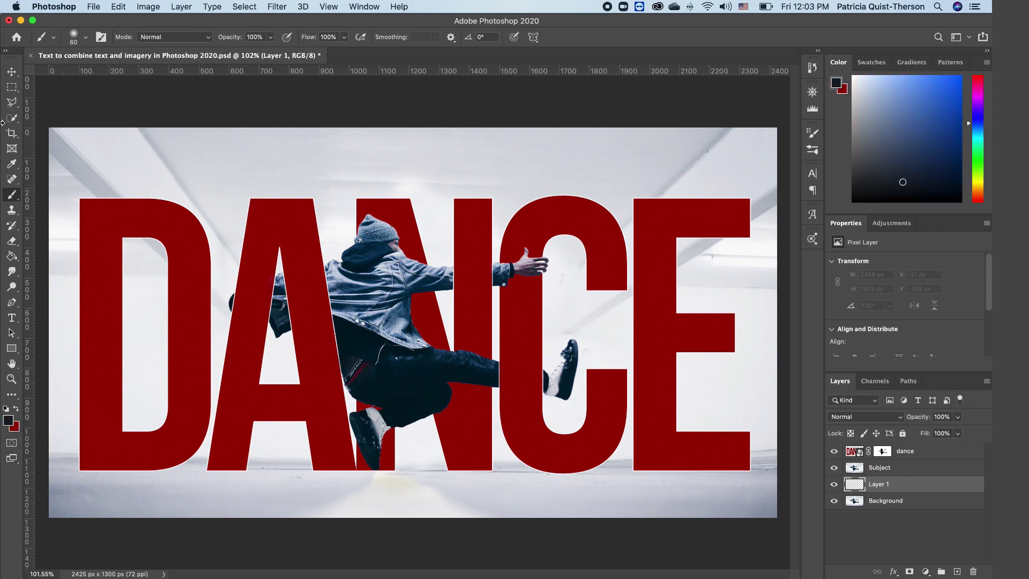
Step: Fill a full-width rectangle of about 2425 × 1145 px, down to the floor line, with the dark foreground colour on Layer 1 and deselect
left_click(14, 90)
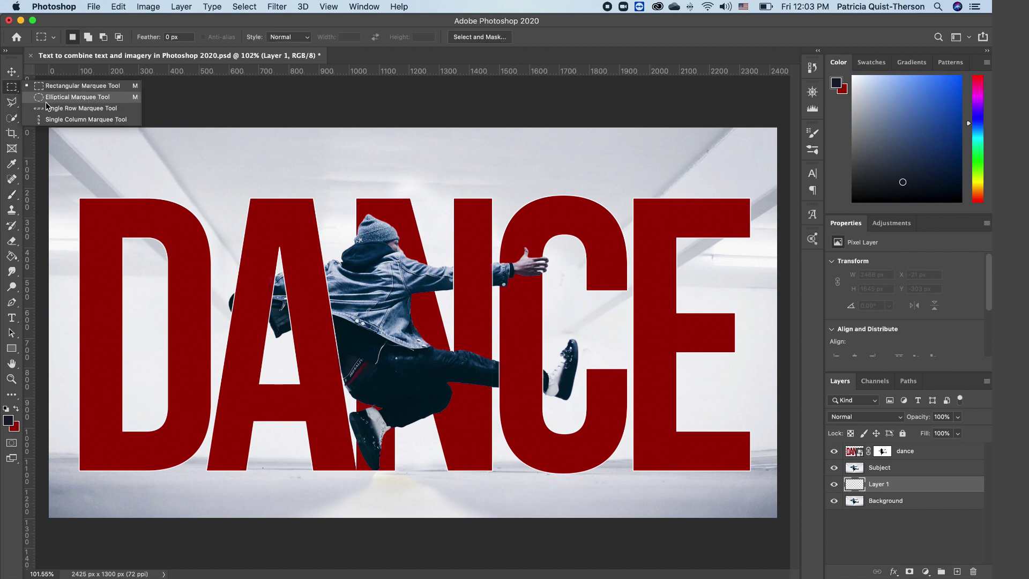
left_click(14, 90)
left_click_drag(43, 119, 774, 470)
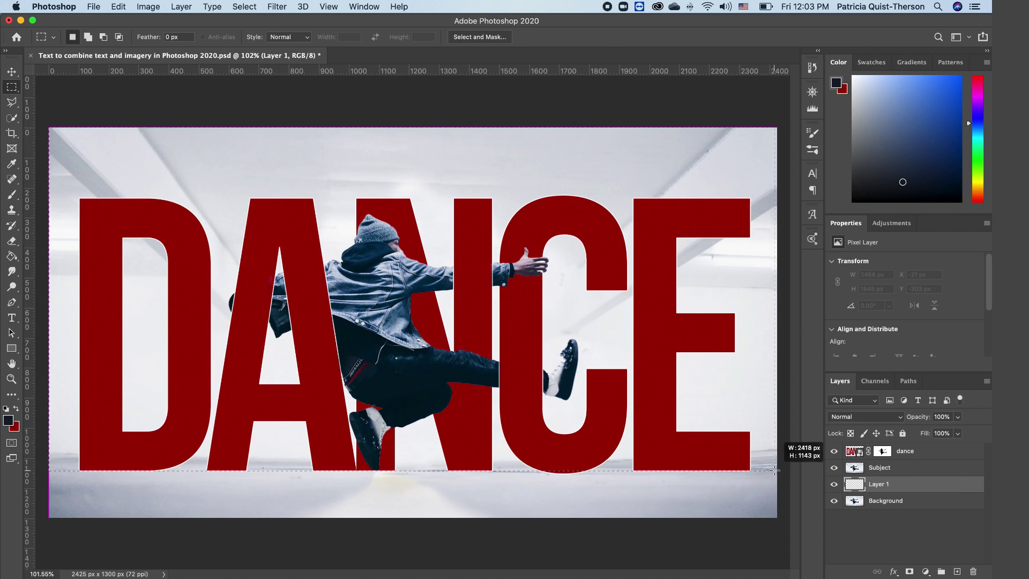
left_click_drag(774, 470, 777, 471)
key("g")
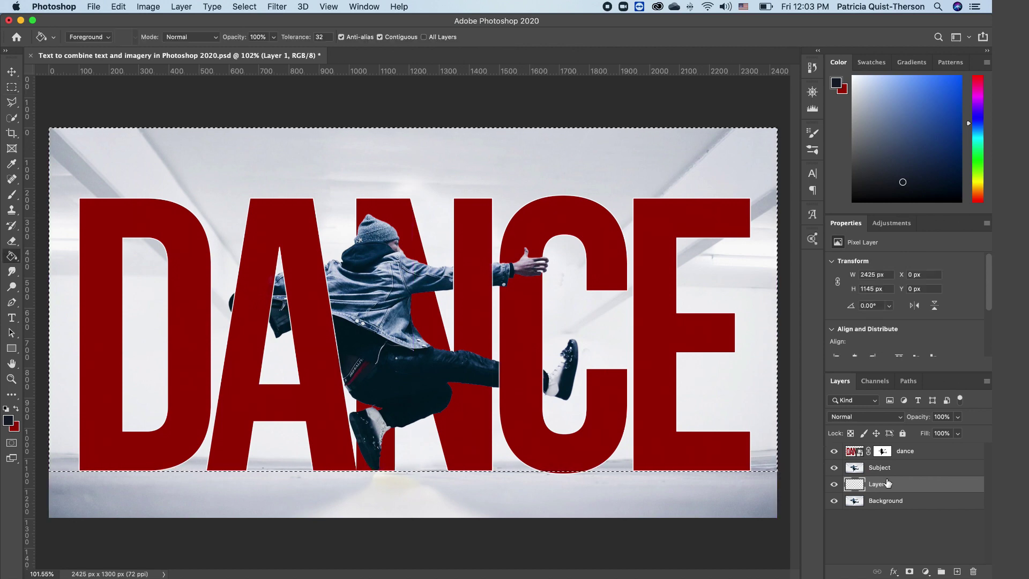
left_click(517, 169)
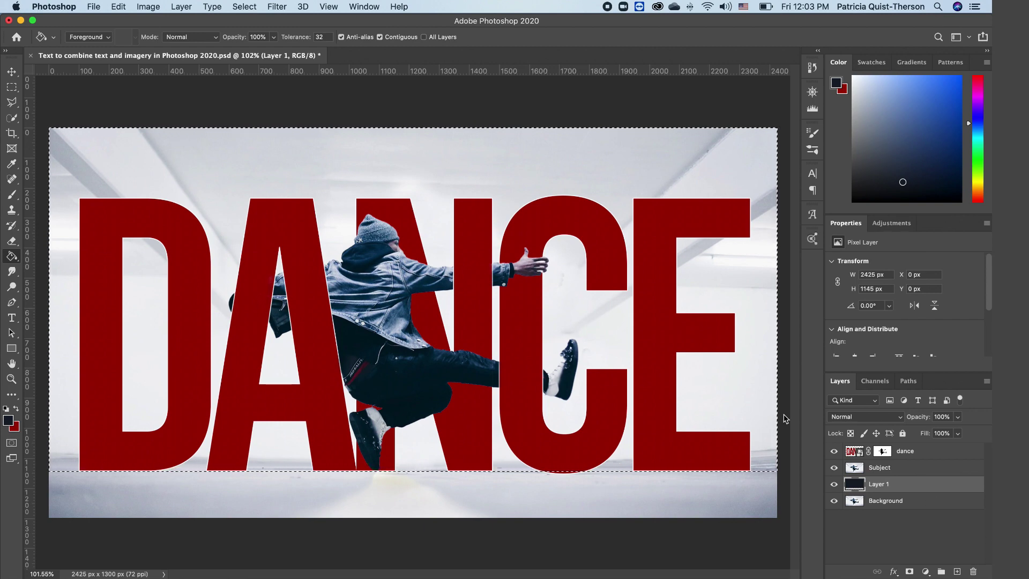
key("cmd+d")
Step: Select the dancer on the Subject layer with Select Subject and add a layer mask from the selection
left_click(900, 469)
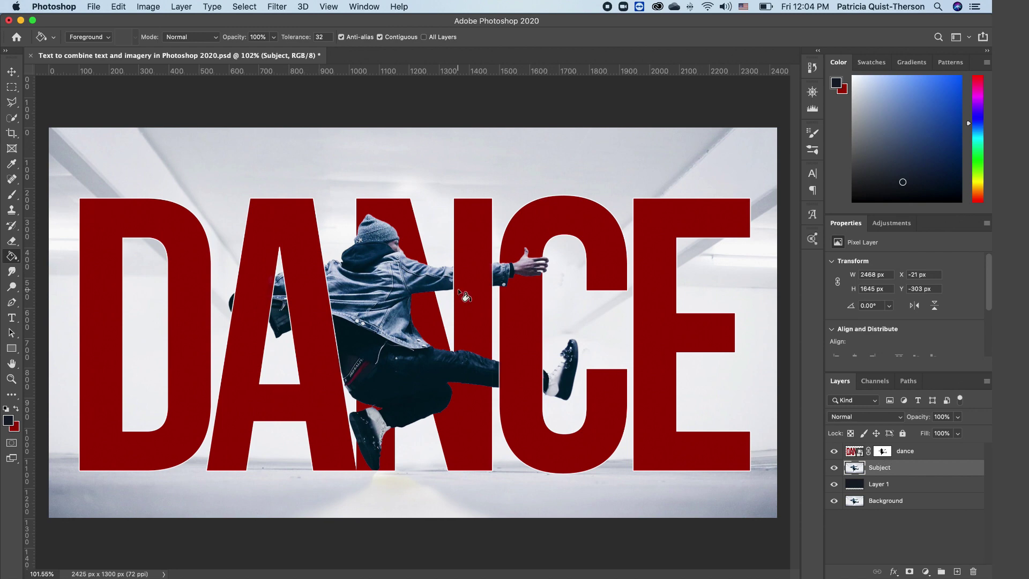
left_click(9, 119)
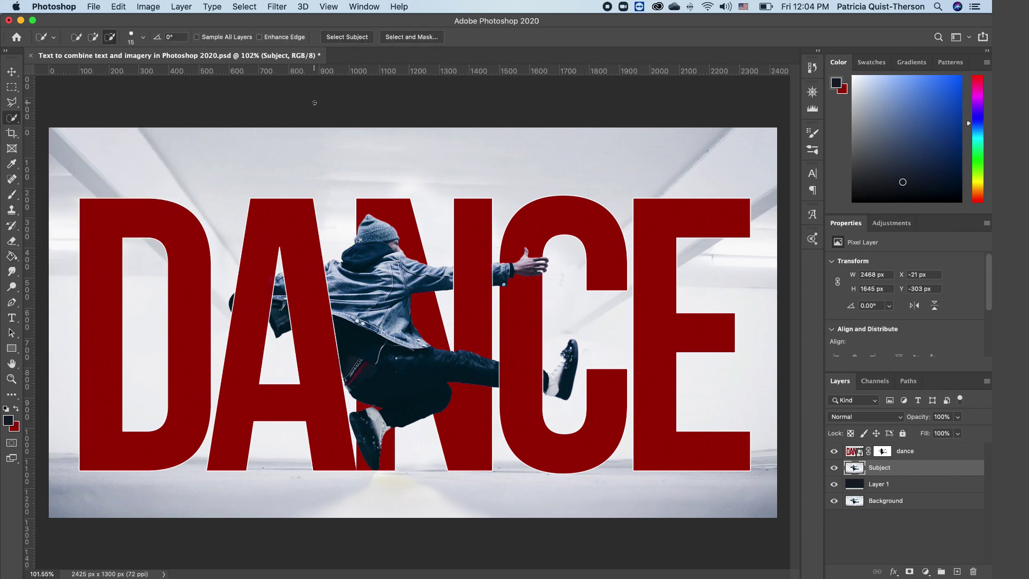
left_click(351, 39)
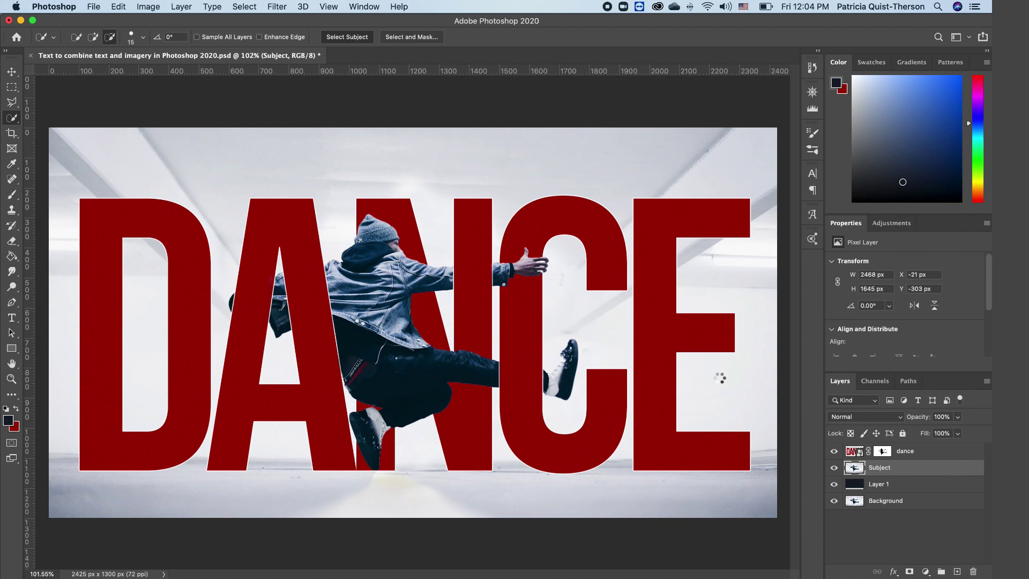
left_click(908, 571)
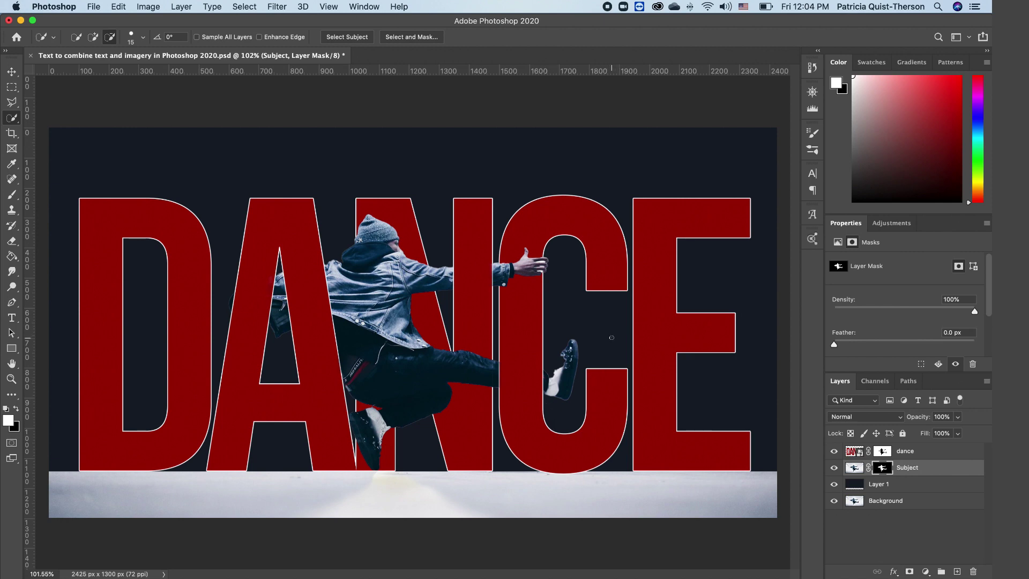
Step: Outline the missing part of the dancer's white shoe inside the letter C with a Polygonal Lasso selection
scroll(572, 376, "up", 5)
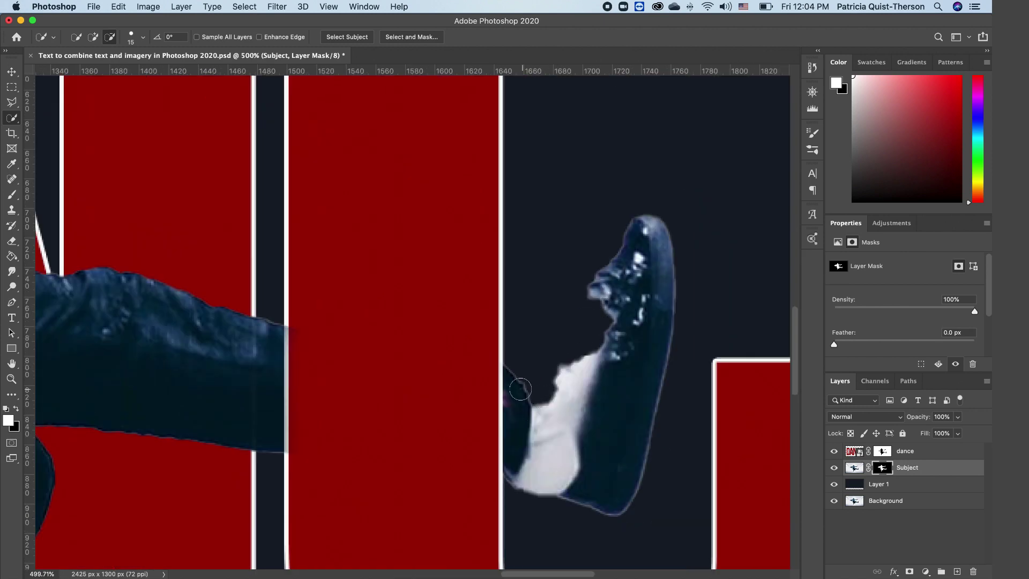
left_click(11, 103)
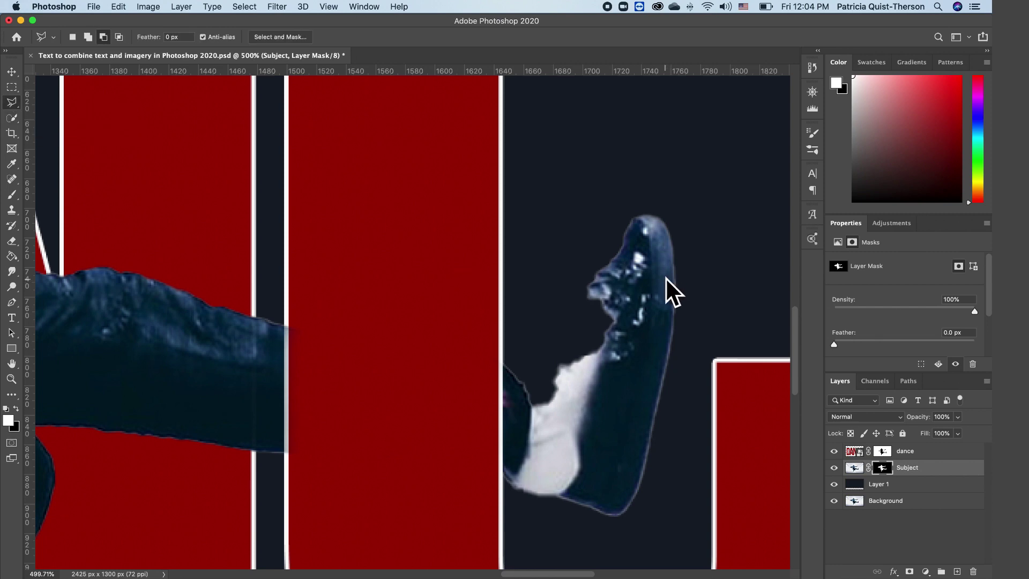
left_click(587, 299)
left_click(566, 334)
left_click(536, 358)
left_click(521, 383)
left_click(528, 412)
left_click(577, 400)
left_click(612, 358)
left_click(625, 312)
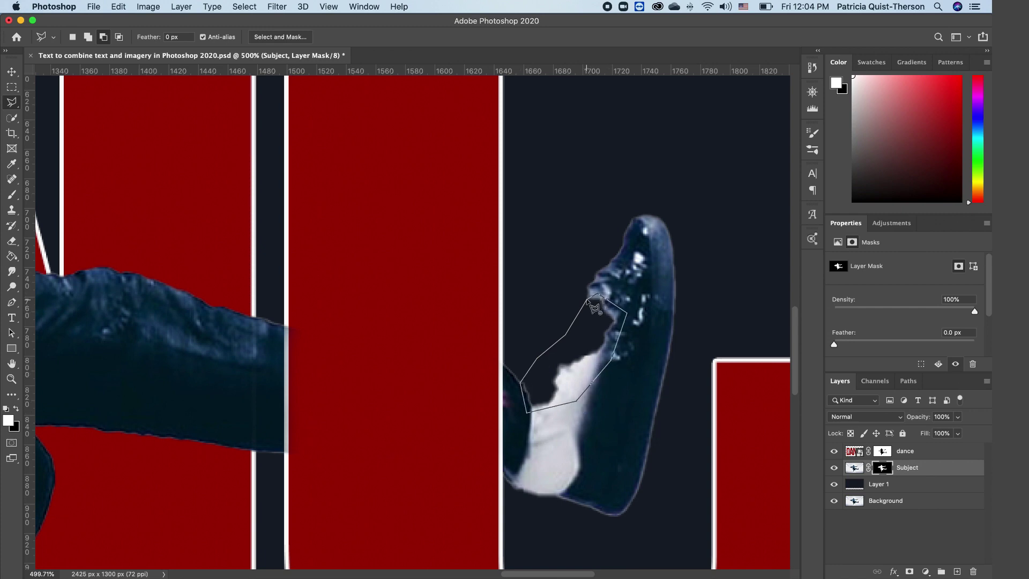
left_click(590, 296)
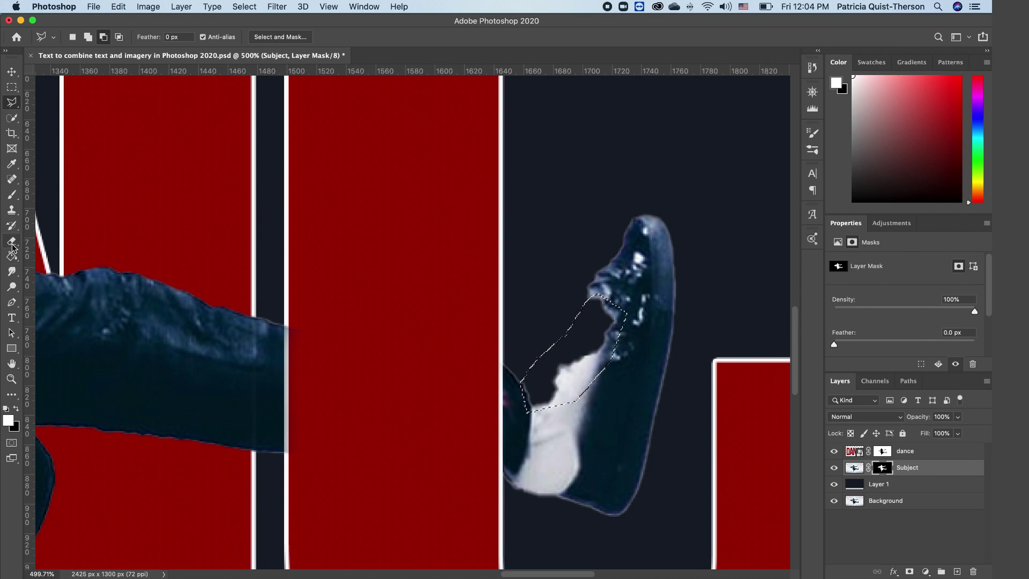
Step: Paint white on the Subject layer's mask inside the selection to restore the shoe, and clear the selection
left_click(13, 196)
mouse_move(610, 316)
left_mouse_down()
mouse_move(556, 418)
mouse_move(594, 310)
mouse_move(543, 428)
mouse_move(538, 410)
mouse_move(565, 384)
mouse_move(640, 357)
mouse_move(611, 395)
left_mouse_up()
key("super+d")
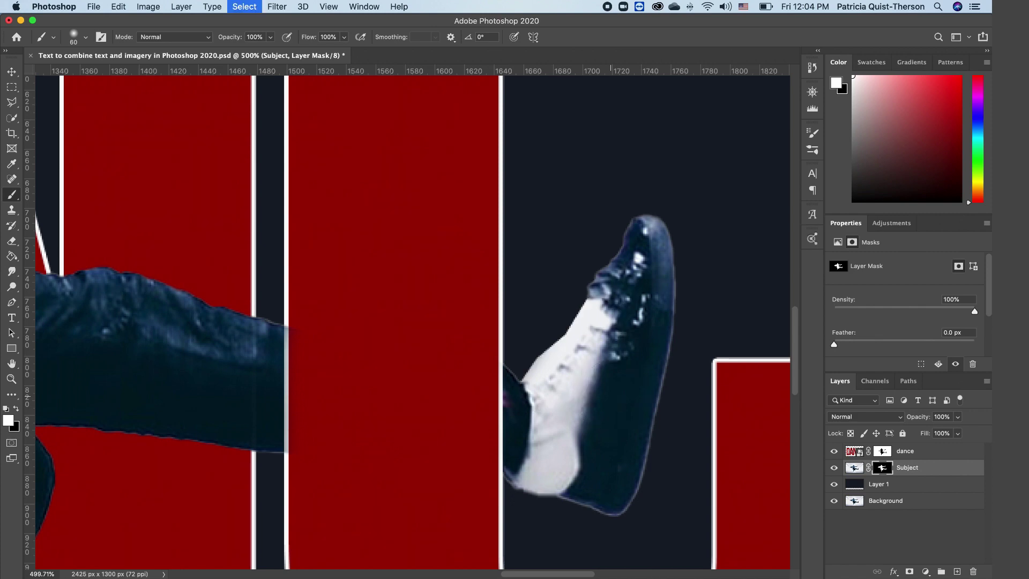
Step: Select the white gap between the upper fingers of the dancer's outstretched hand with the Polygonal Lasso
scroll(582, 322, "down", 5)
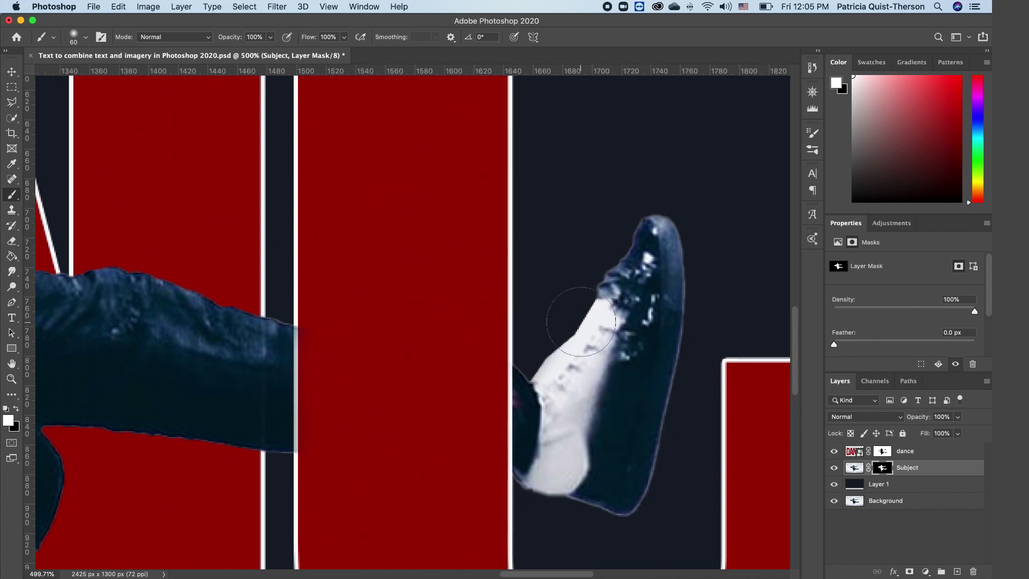
scroll(584, 319, "down", 4)
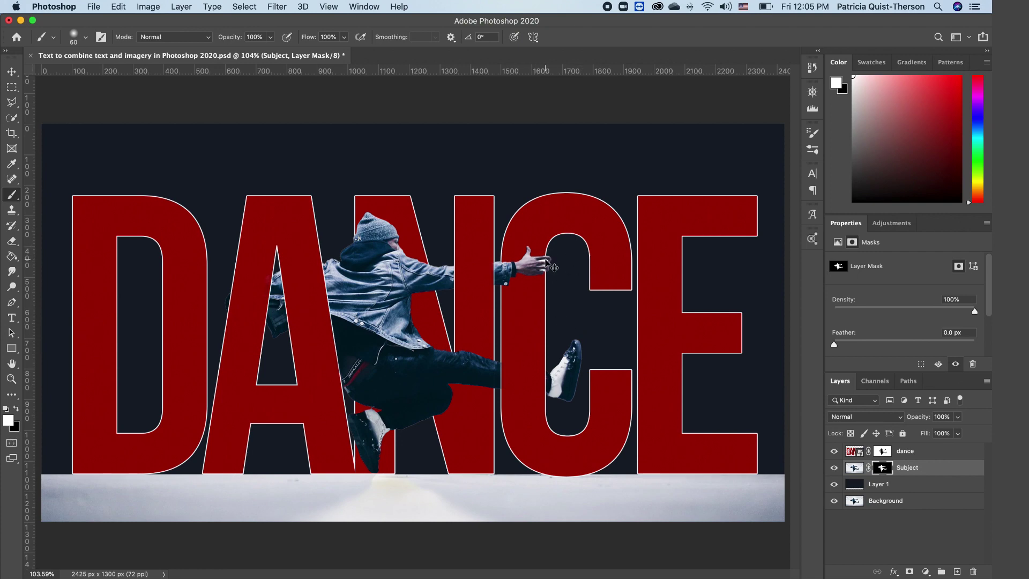
scroll(553, 267, "down", 5)
scroll(546, 257, "up", 7)
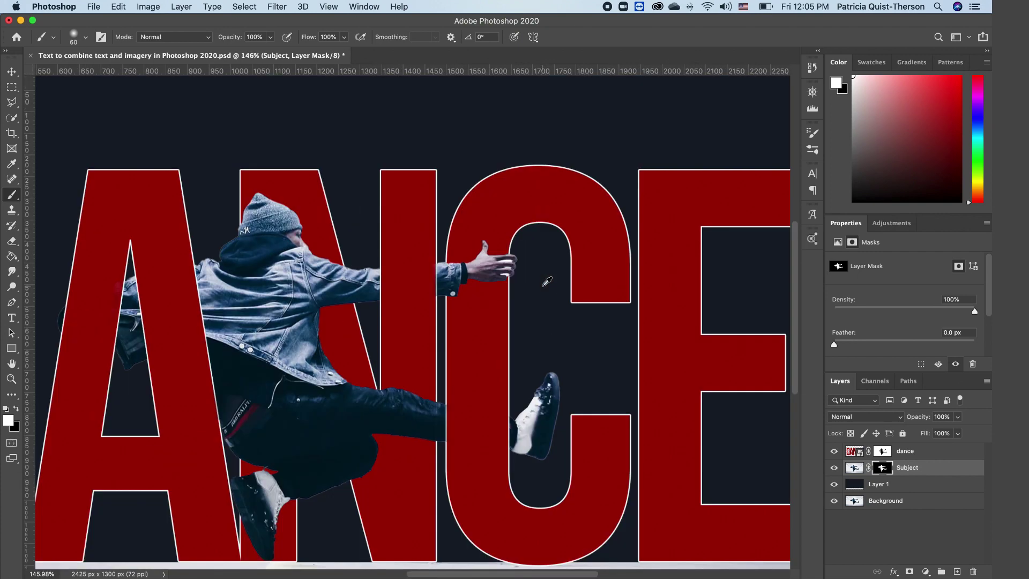
scroll(547, 281, "up", 10)
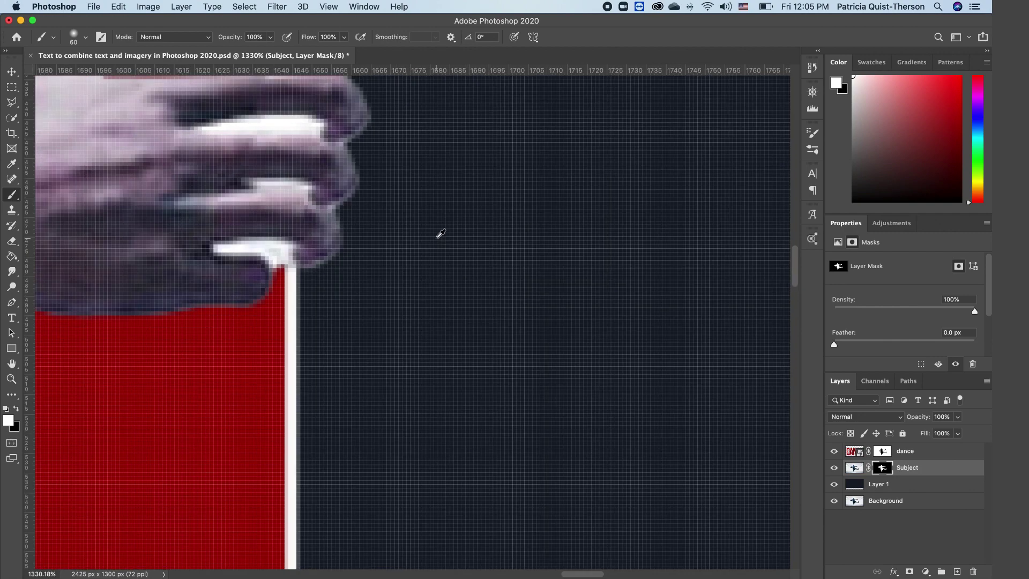
scroll(440, 233, "down", 4)
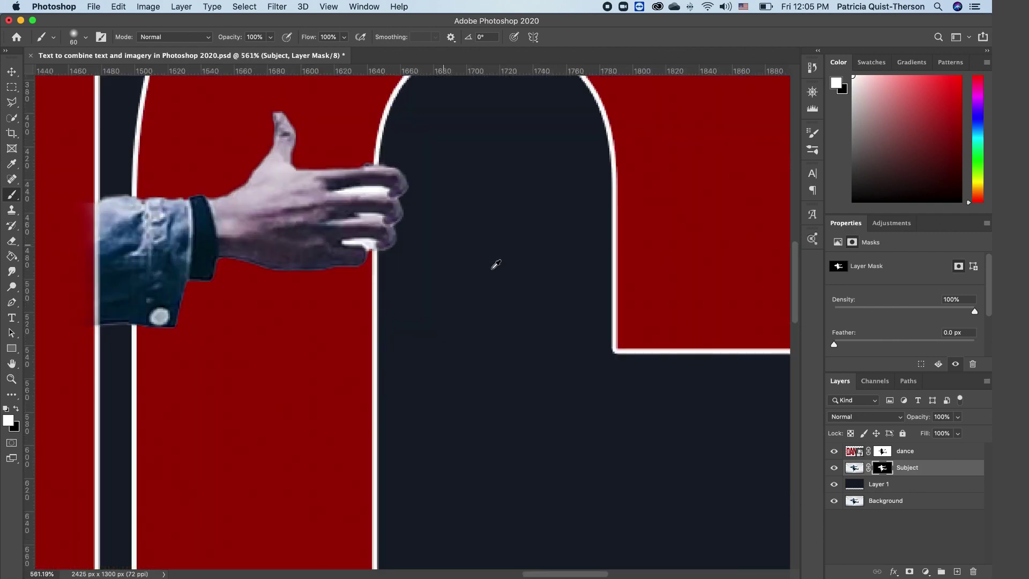
left_click(12, 101)
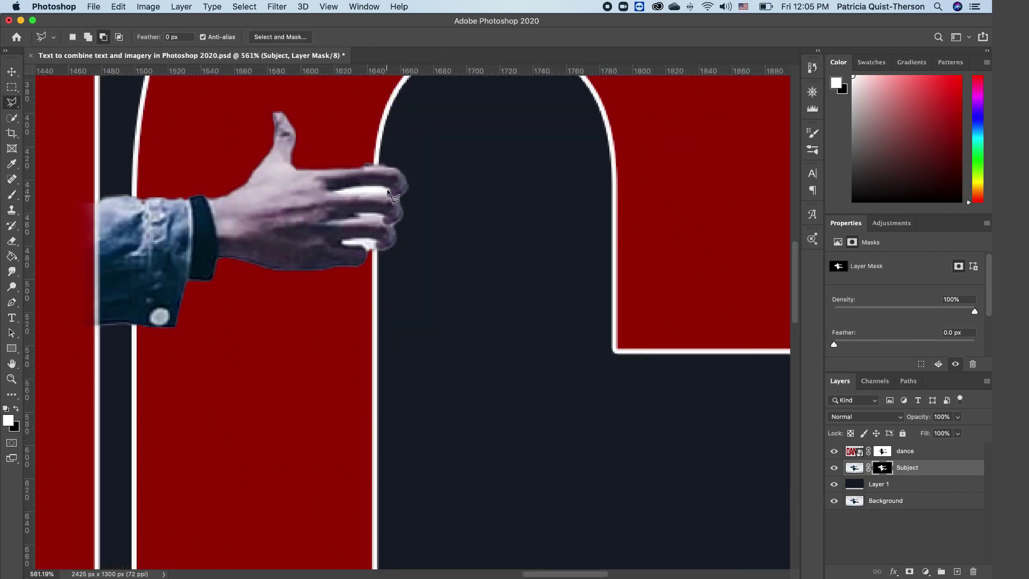
mouse_move(387, 190)
left_mouse_down()
mouse_move(329, 190)
mouse_move(387, 192)
left_mouse_up()
key("b")
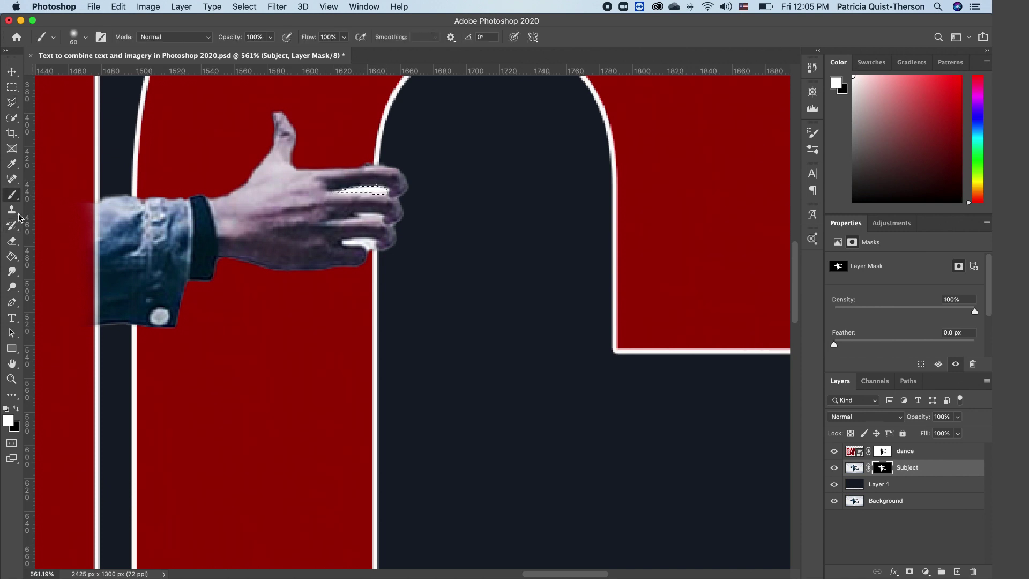
Step: Fill the selected finger gap with white on the dance layer's mask so the letter C shows through
key("x")
key("super+minus")
scroll(419, 247, "down", 3)
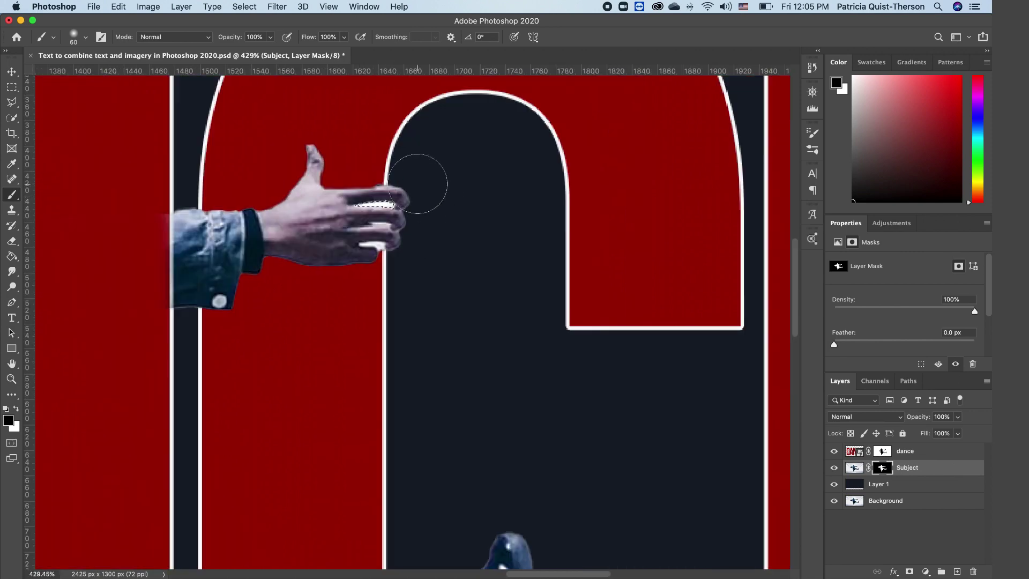
key("alt+bracketright")
key("x")
key("alt+BackSpace")
Step: Select the two remaining gaps between the fingers and paint them white on the dance layer's mask
key("l")
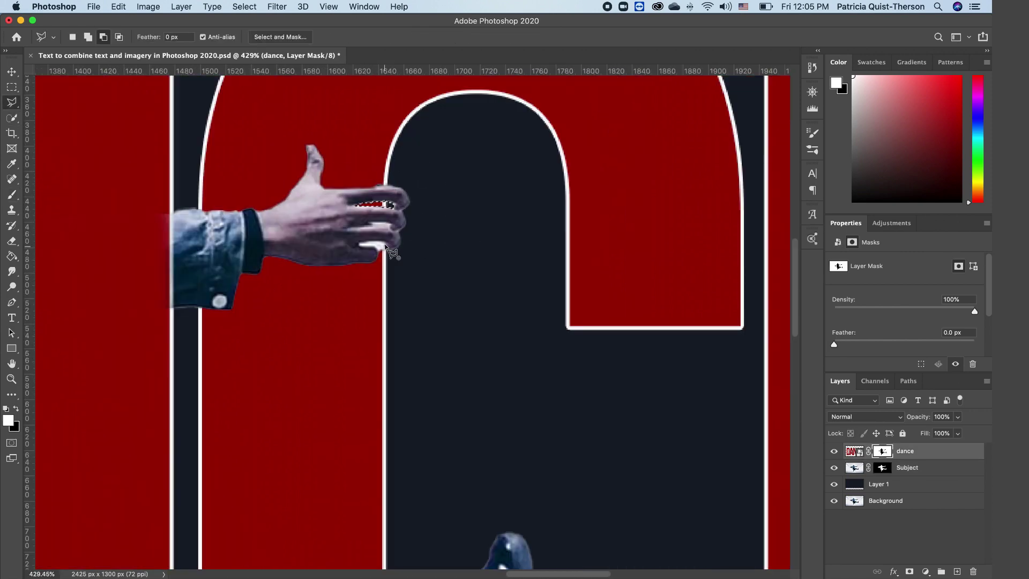
left_click_drag(376, 245, 367, 250)
left_click(12, 195)
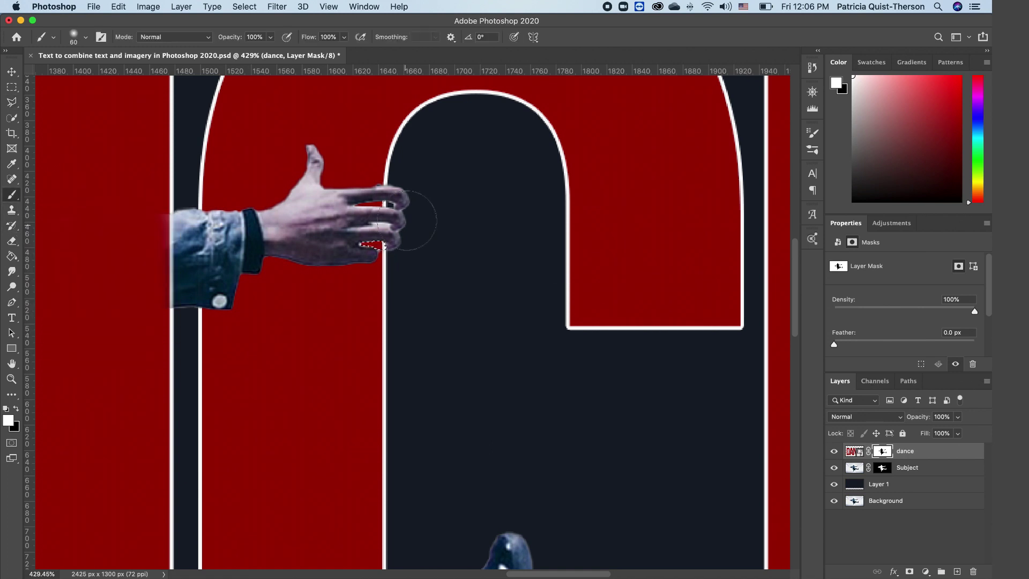
key("l")
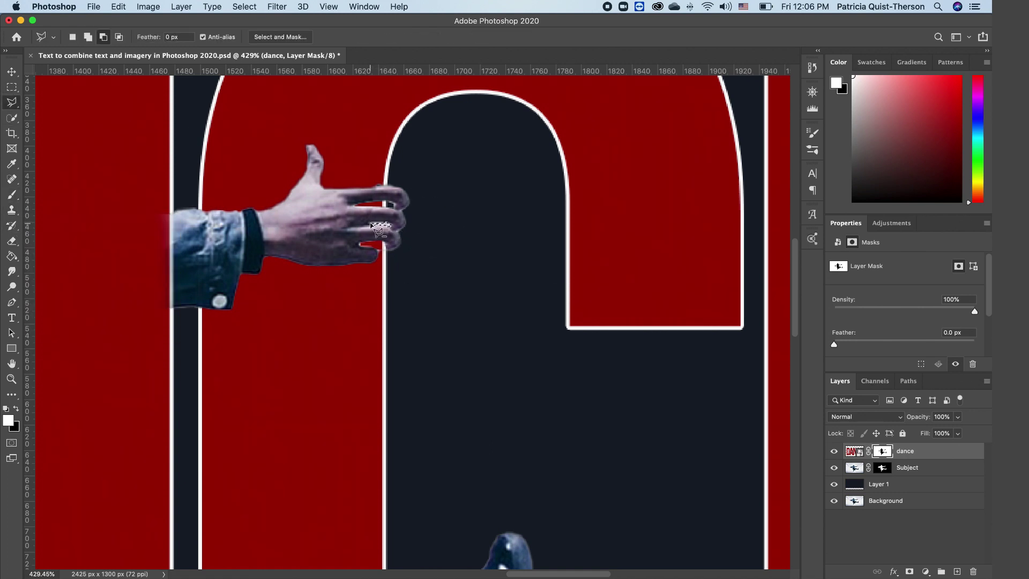
key("b")
Step: Load the outline of Layer 1 as a selection and add a Gradient Fill layer above it
scroll(453, 225, "down", 1)
scroll(453, 225, "down", 5)
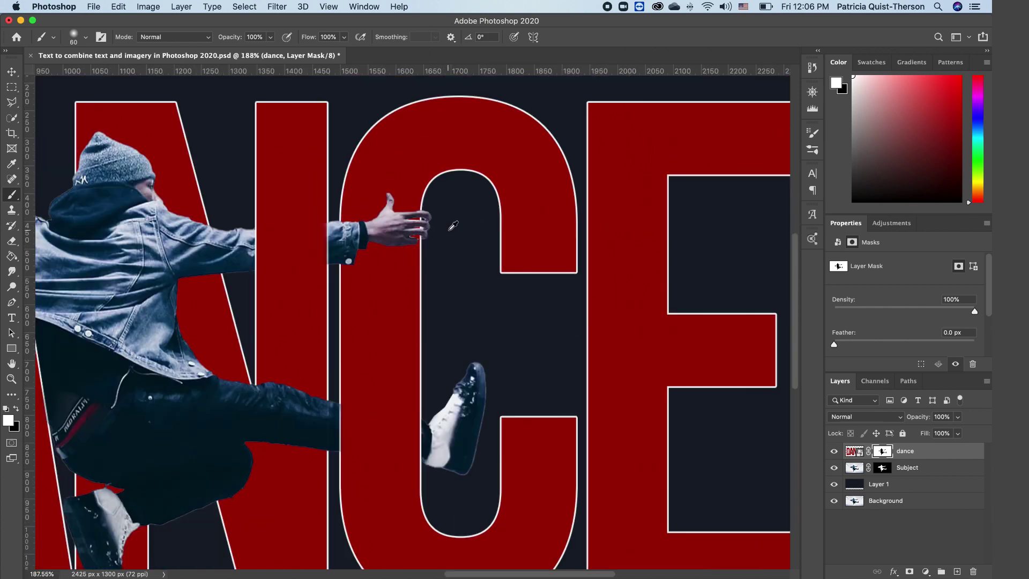
scroll(452, 225, "down", 3)
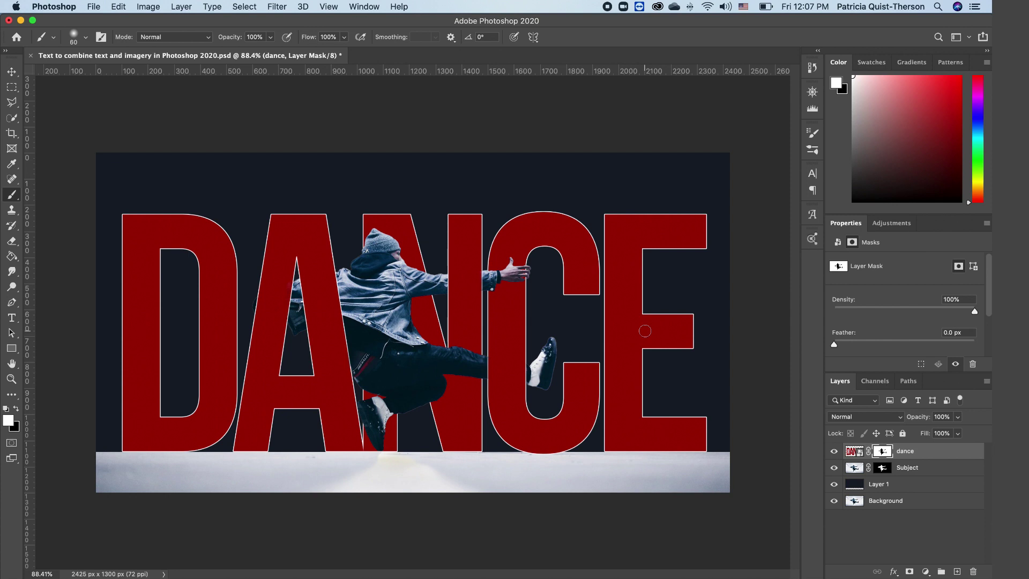
left_click(901, 485)
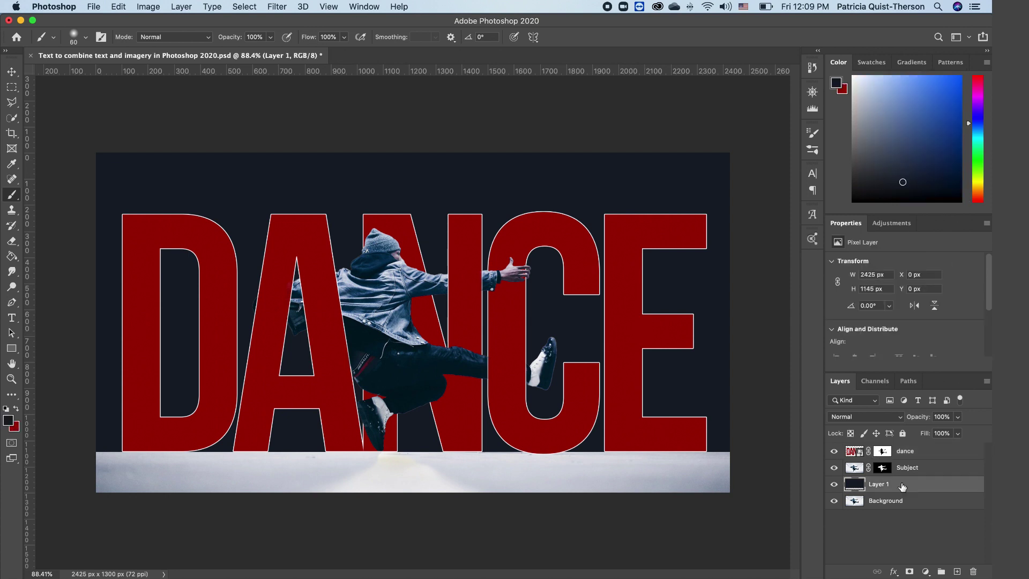
left_click_drag(902, 485, 856, 490)
left_click(856, 487, "super")
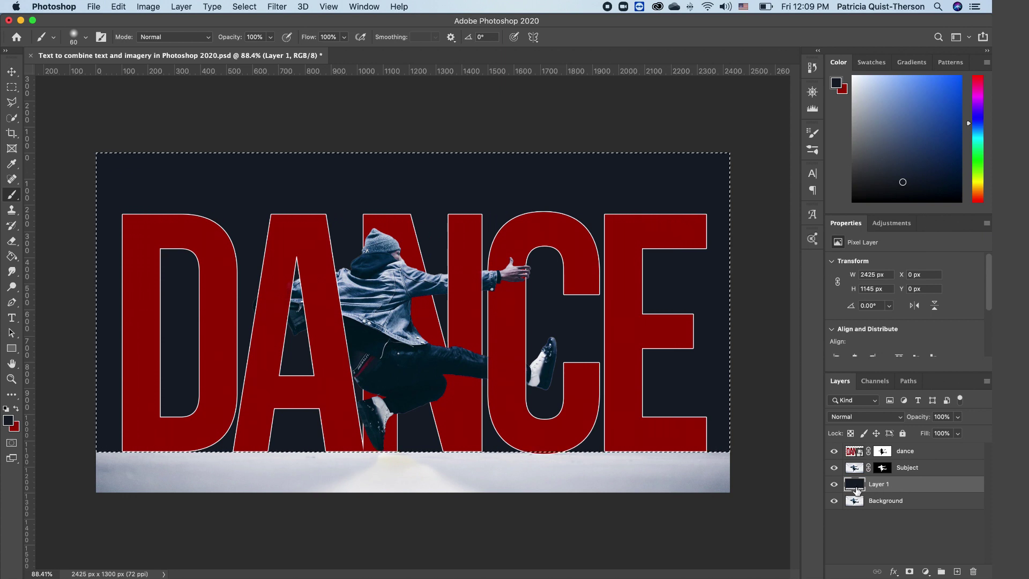
left_click(925, 572)
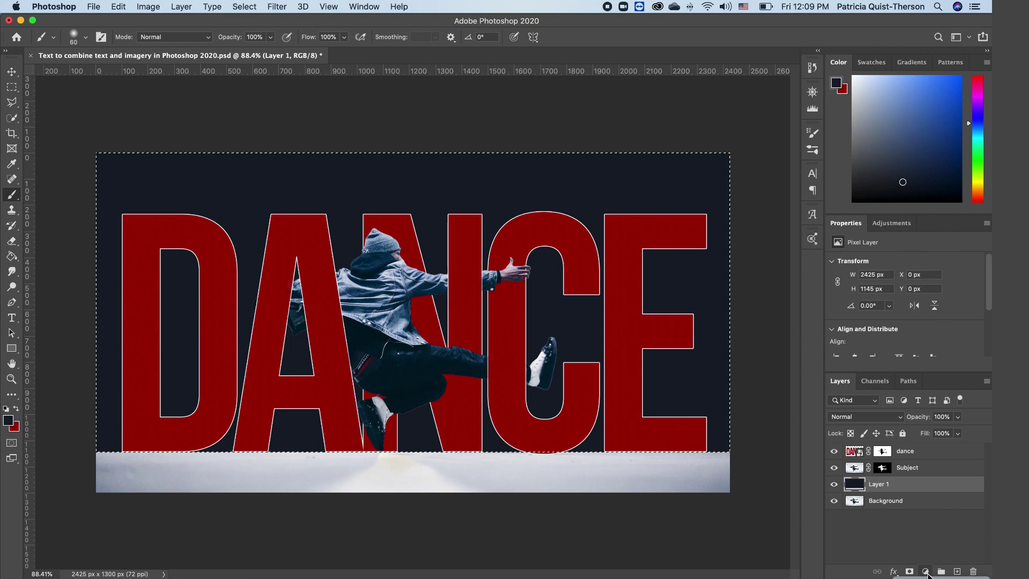
left_click(945, 348)
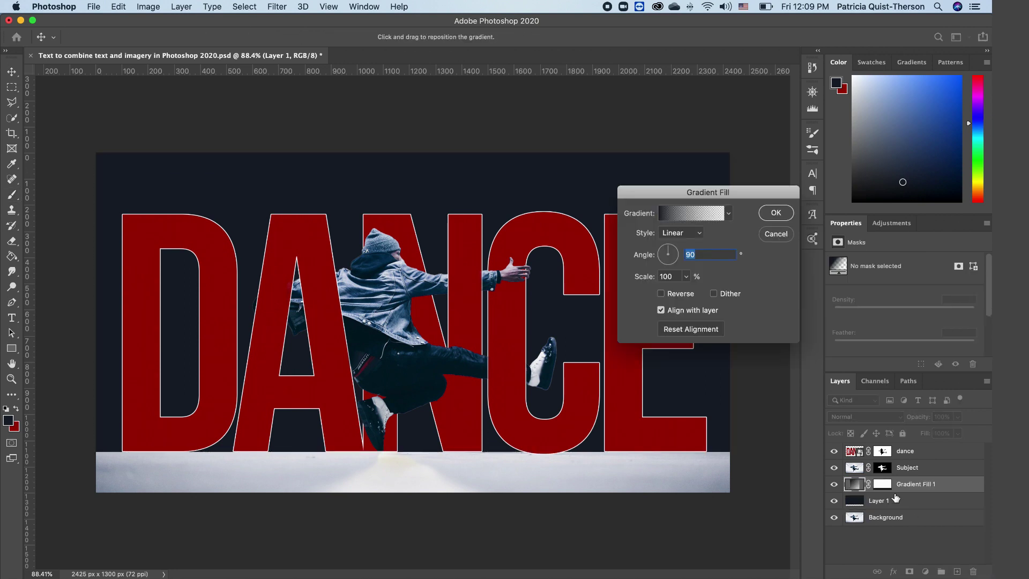
Step: Change the gradient's starting colour stop to white, keeping the fade to transparent, and accept the edited gradient
left_click(697, 208)
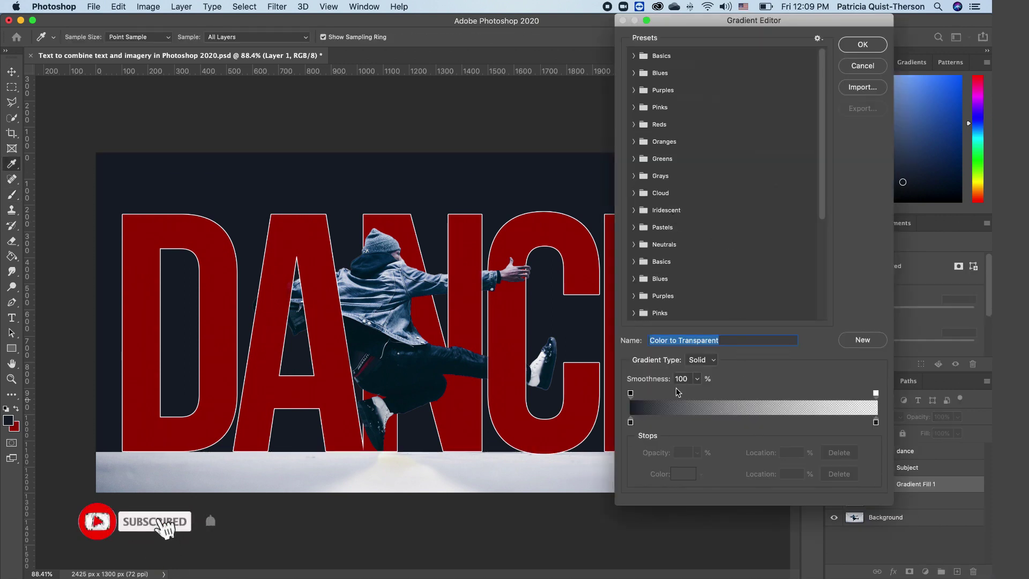
left_click(630, 422)
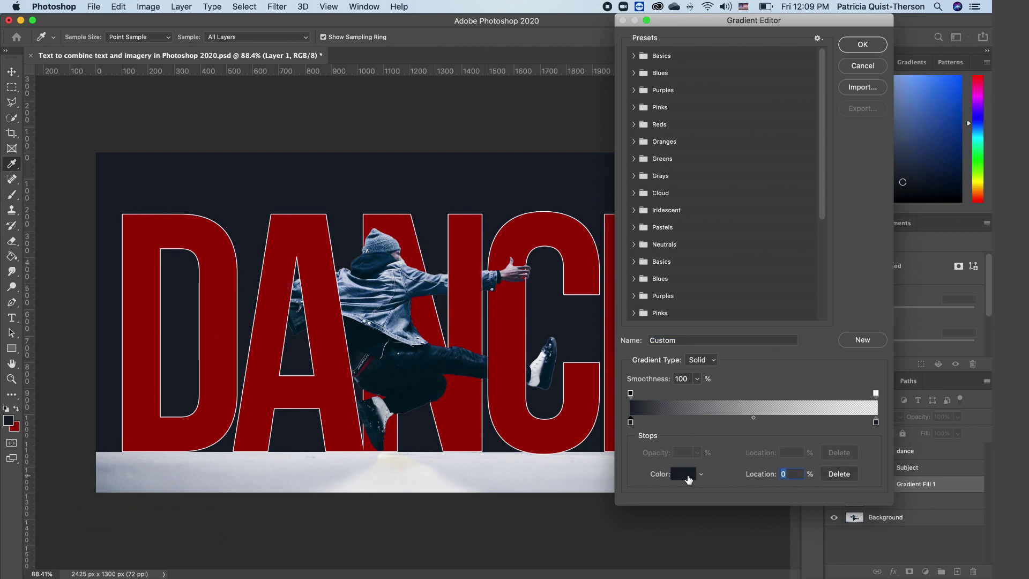
left_click(688, 476)
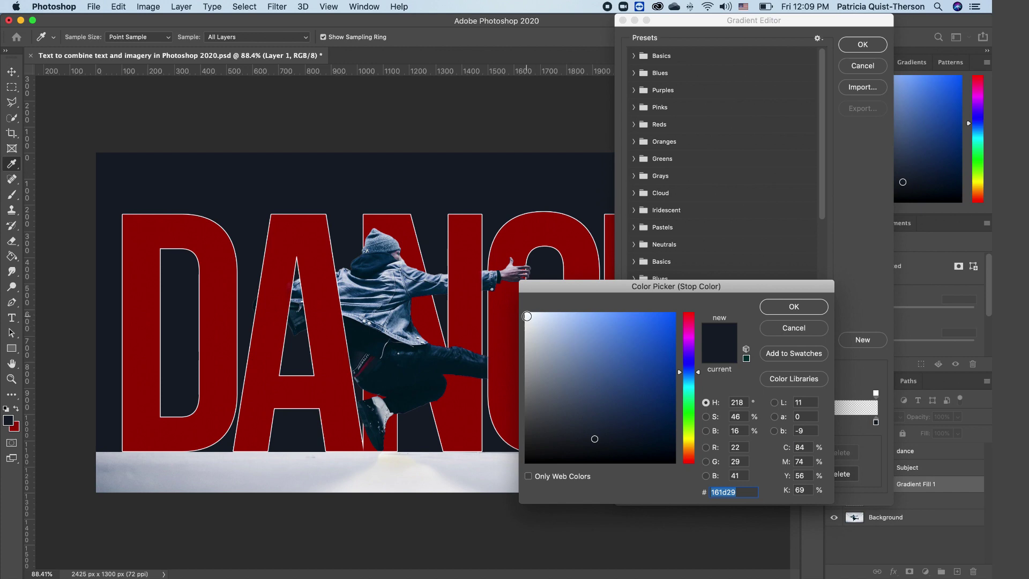
left_click(527, 316)
key("Return")
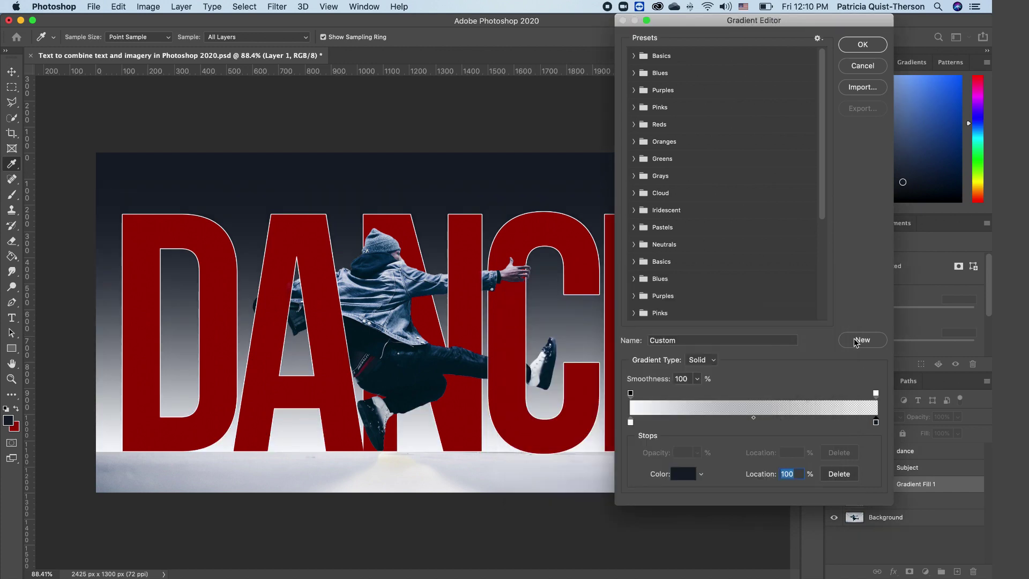
left_click(863, 45)
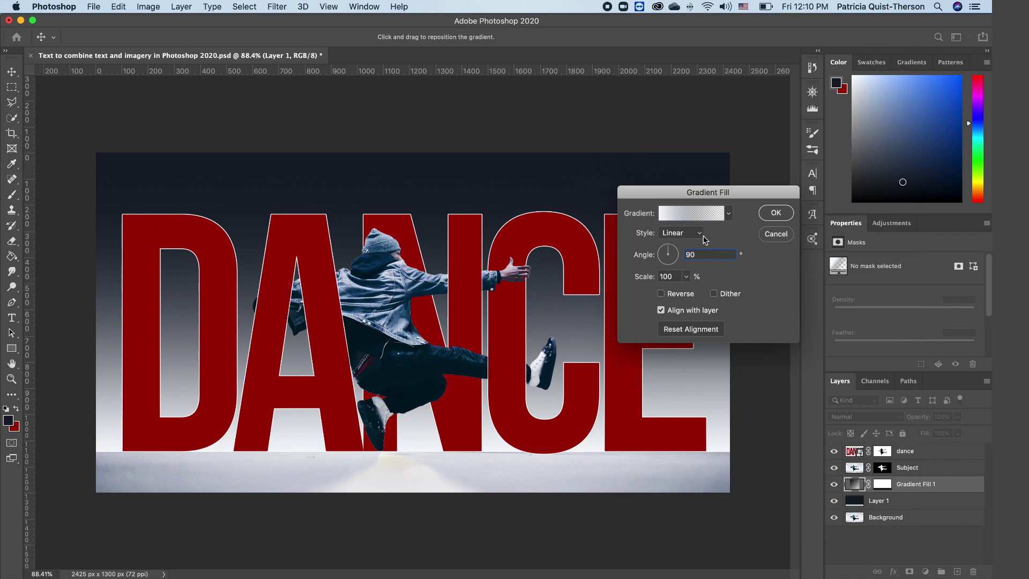
Step: Make the gradient fill radial and not reversed, set its scale to 199%, and accept the fill
left_click(704, 236)
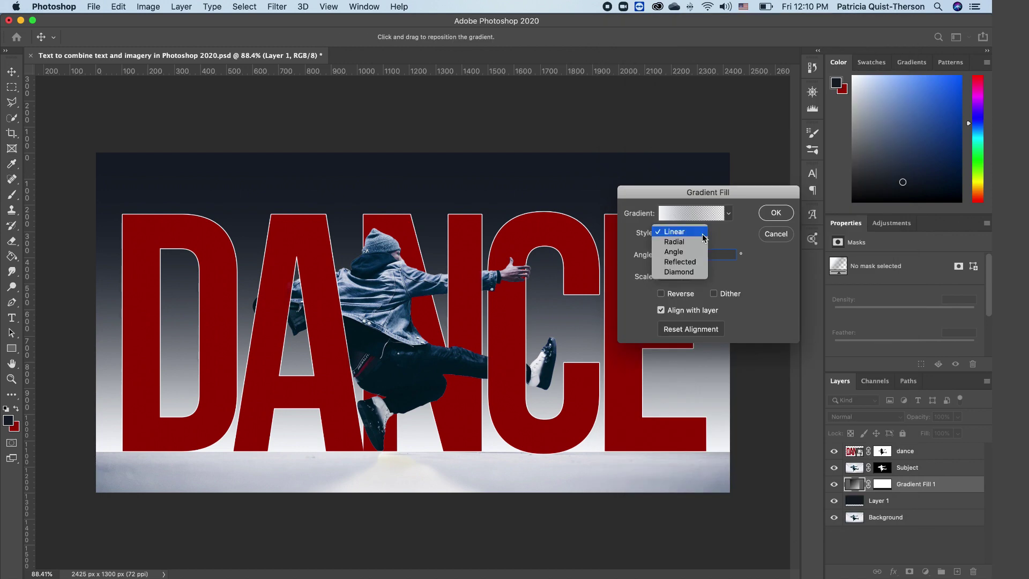
left_click(676, 242)
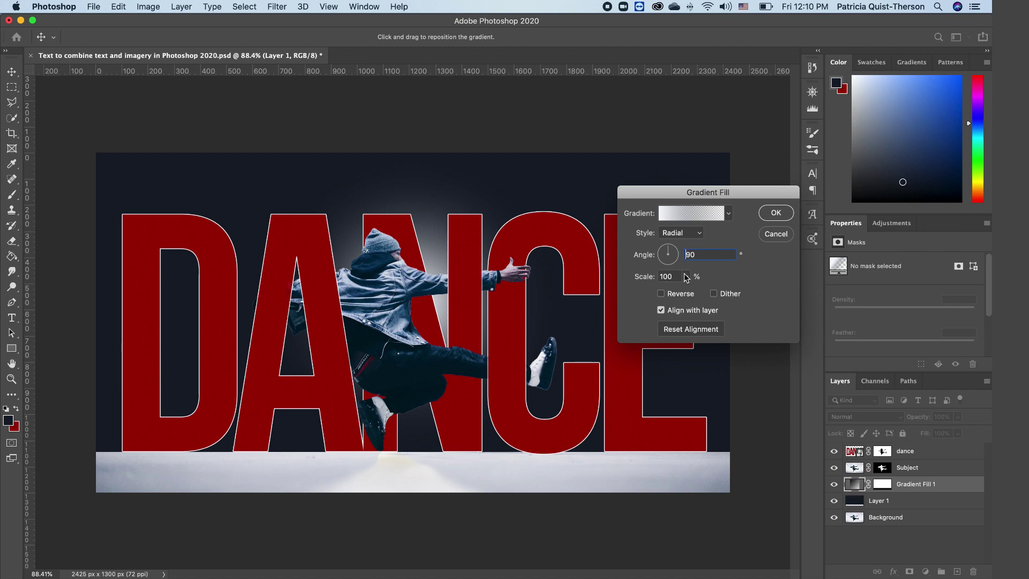
left_click(663, 295)
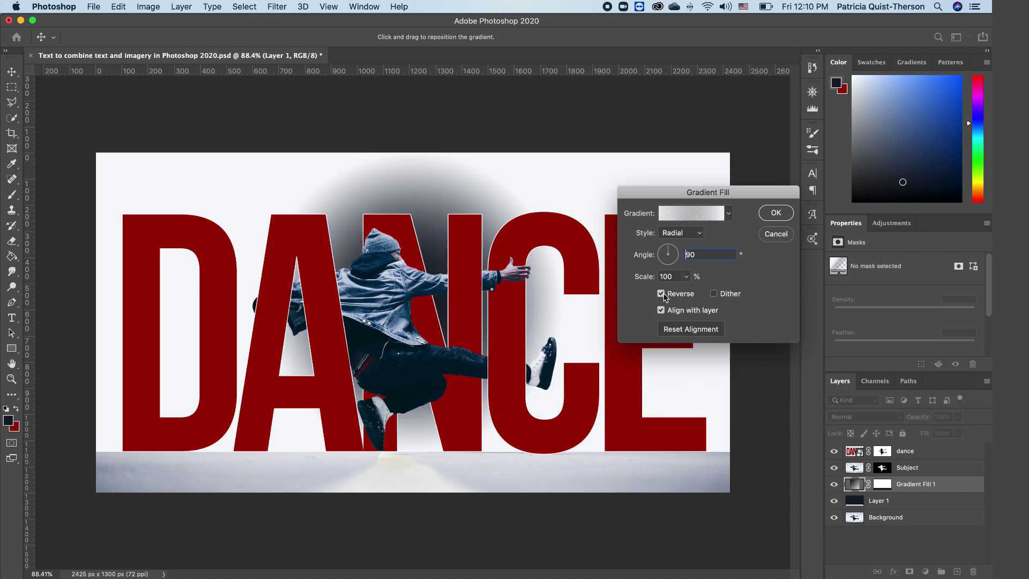
left_click(662, 294)
left_click(687, 277)
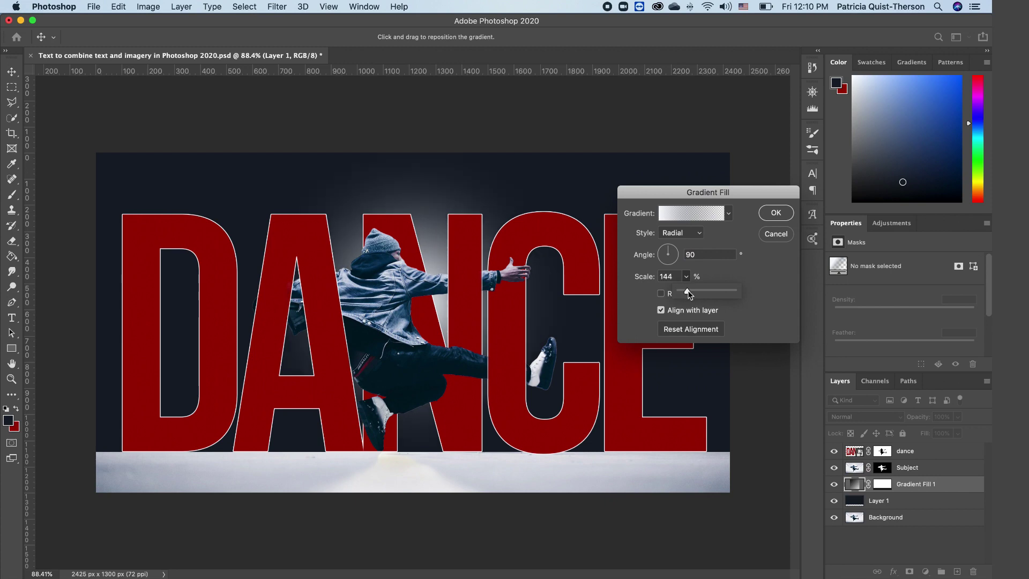
left_click_drag(688, 291, 693, 291)
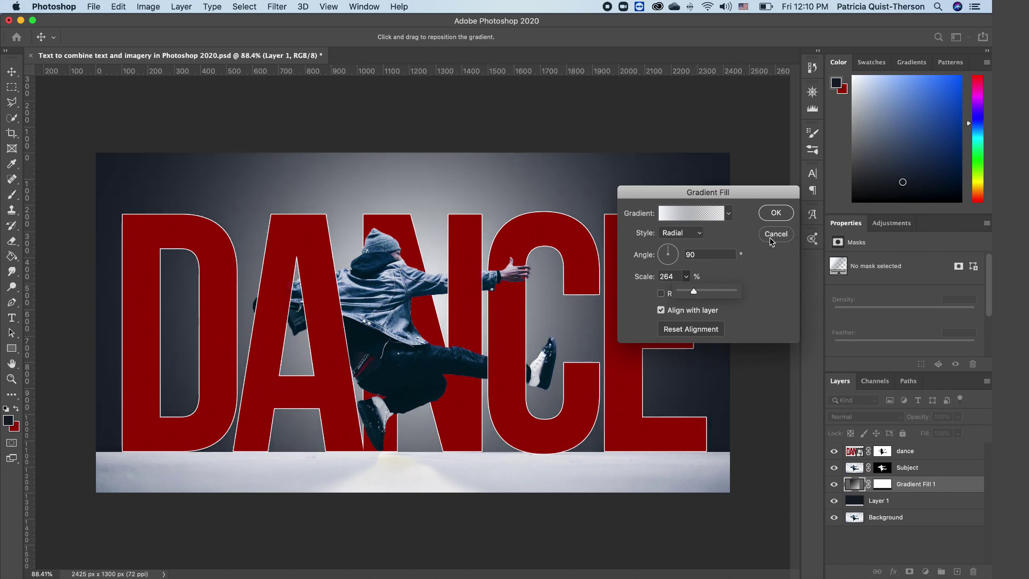
left_click_drag(693, 291, 692, 293)
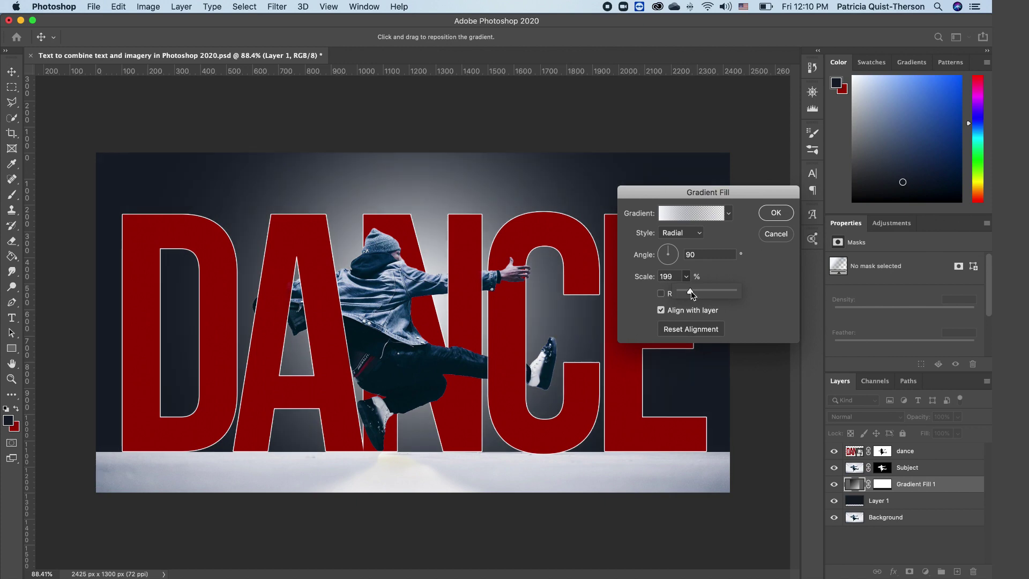
left_click(783, 216)
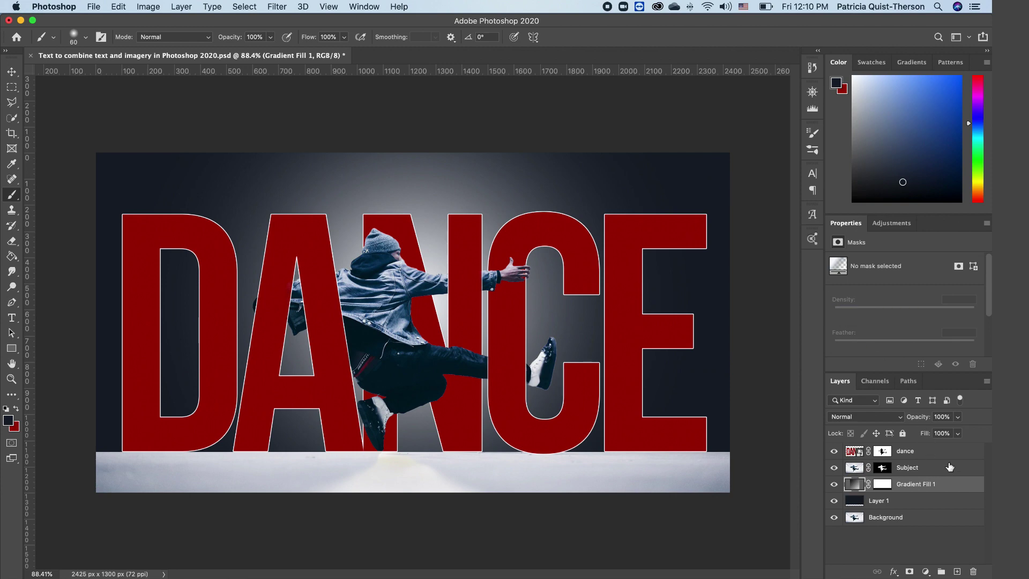
double_click(964, 459)
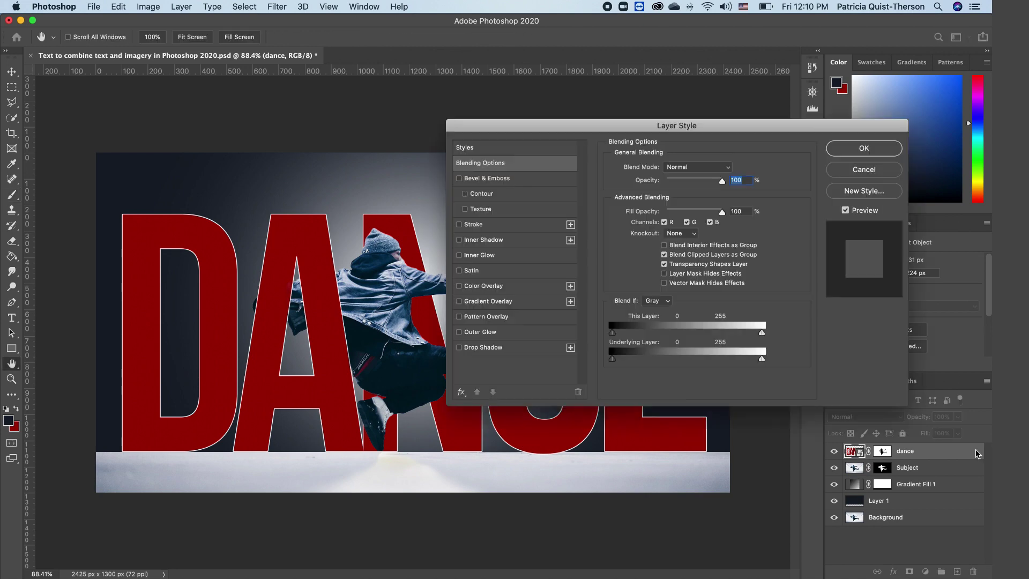
left_click(460, 226)
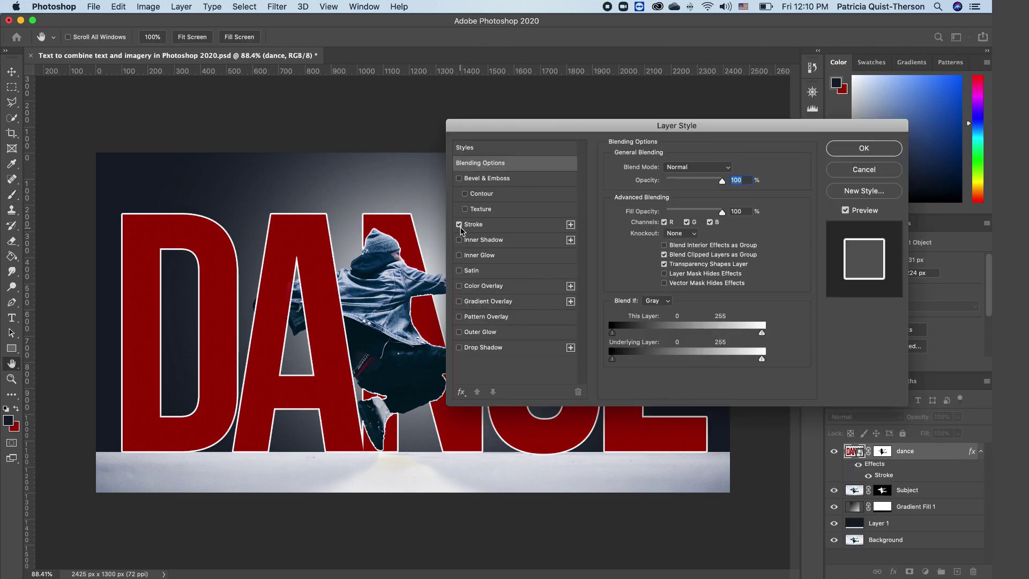
left_click_drag(512, 127, 612, 128)
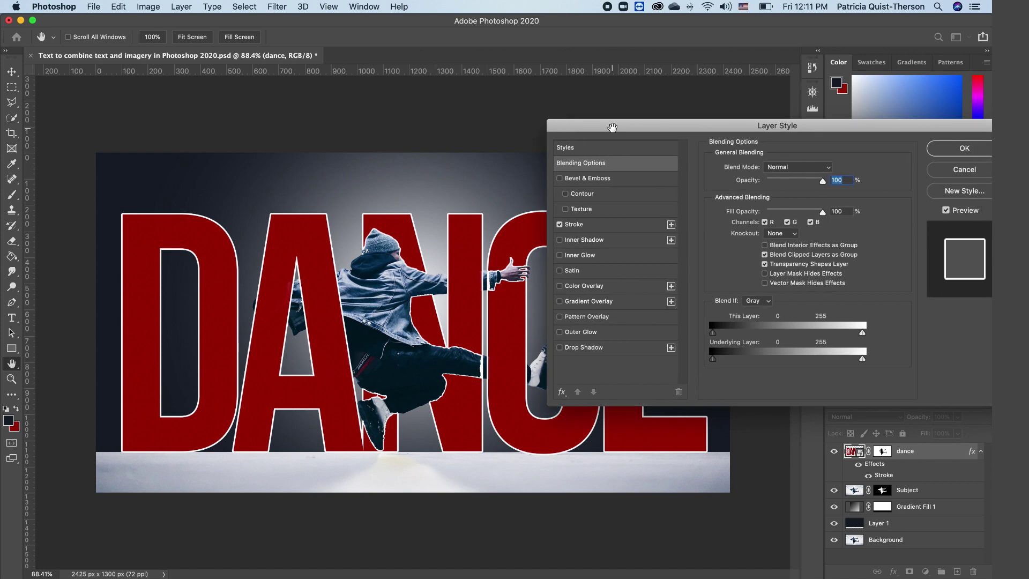
key("Escape")
key("b")
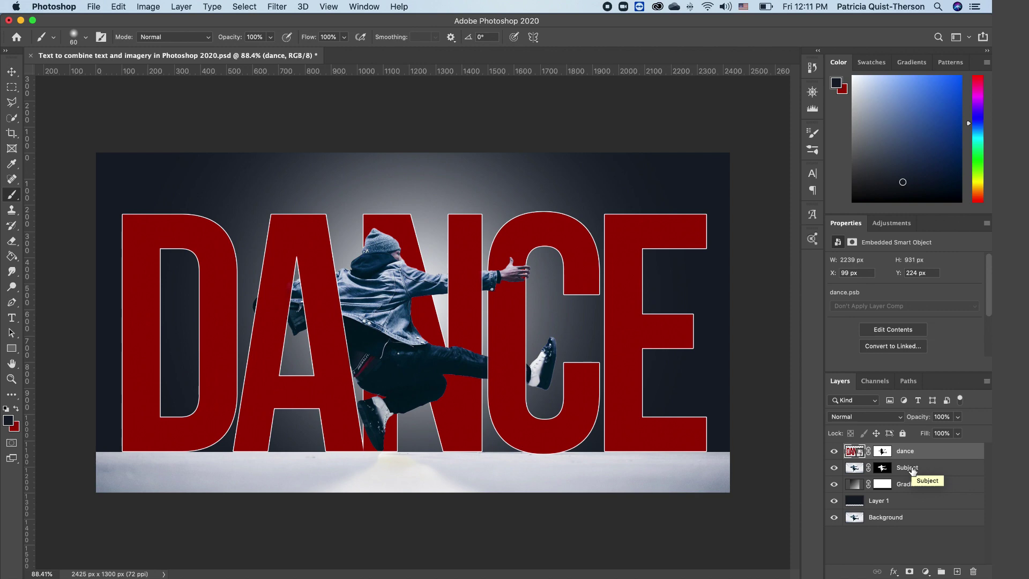
Step: Duplicate the four layers from dance down to Layer 1 and merge the copies into a single layer
left_click(925, 501, "shift")
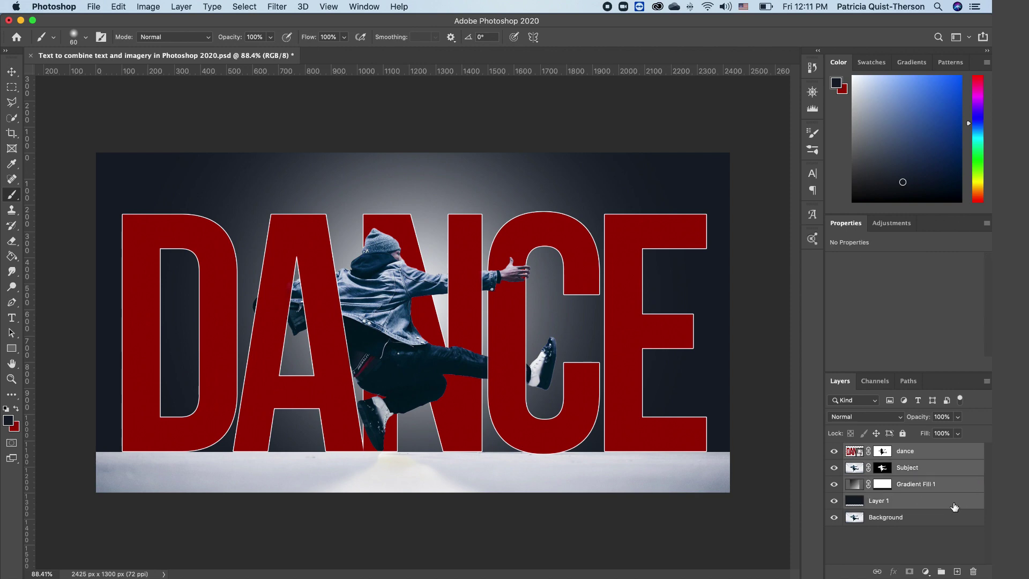
left_click_drag(954, 505, 956, 569)
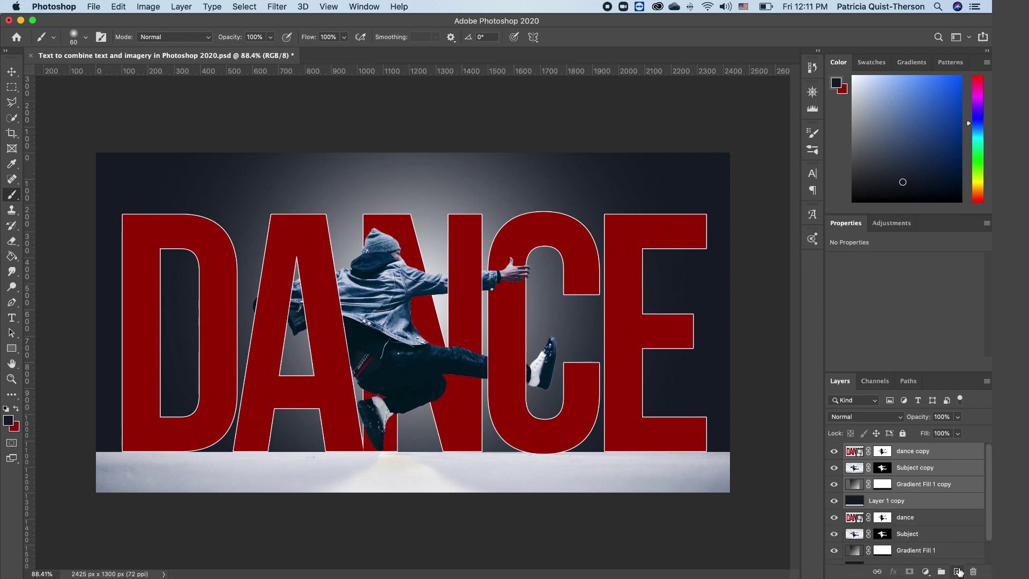
right_click(929, 498)
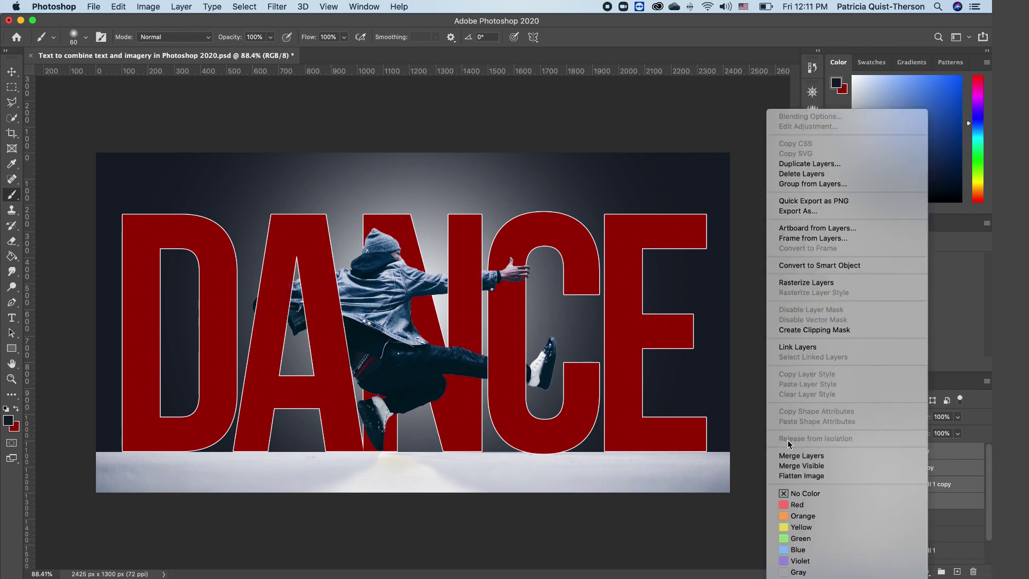
left_click(840, 457)
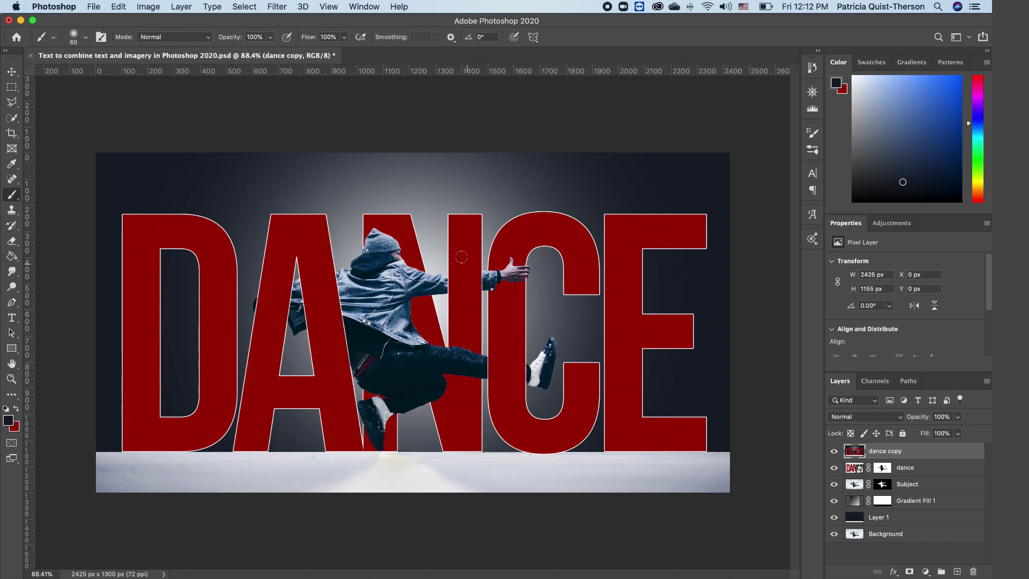
Step: Flip the merged copy below the letters at -44.59% height and align its upper edge with the base of the letters as a reflection
left_click(9, 71)
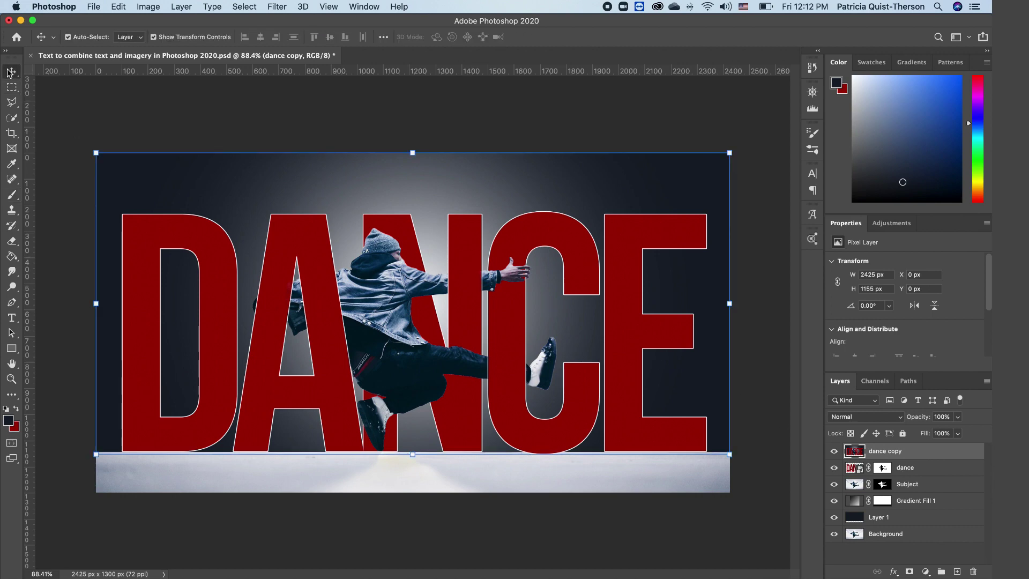
left_click_drag(410, 153, 394, 573)
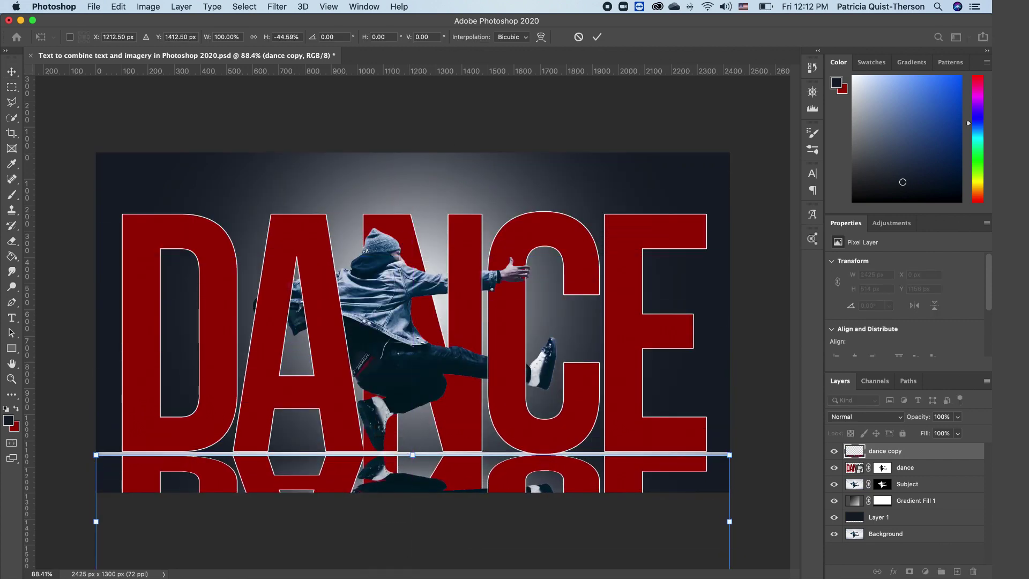
left_click_drag(453, 464, 453, 462)
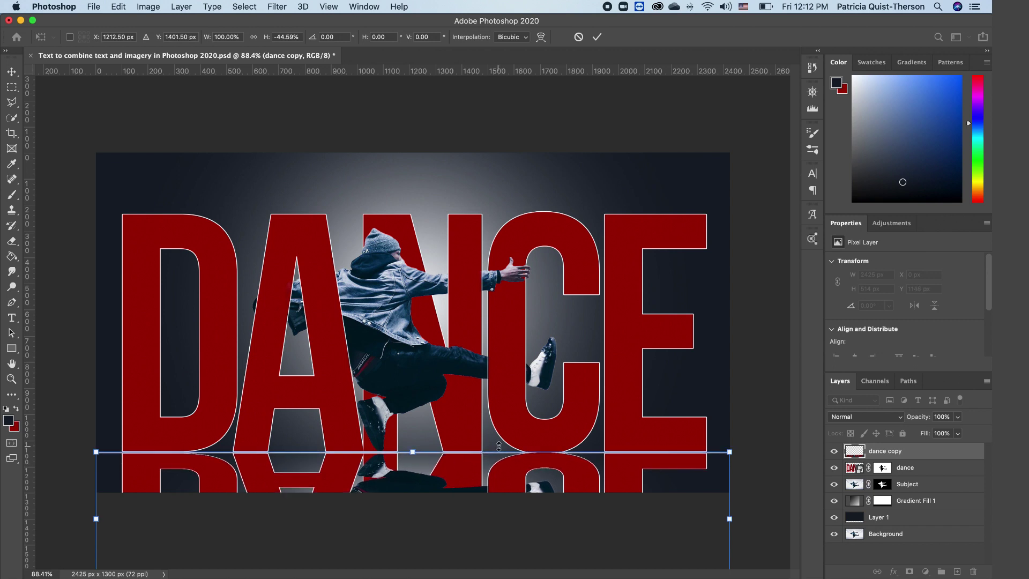
key("Up")
key("Up")
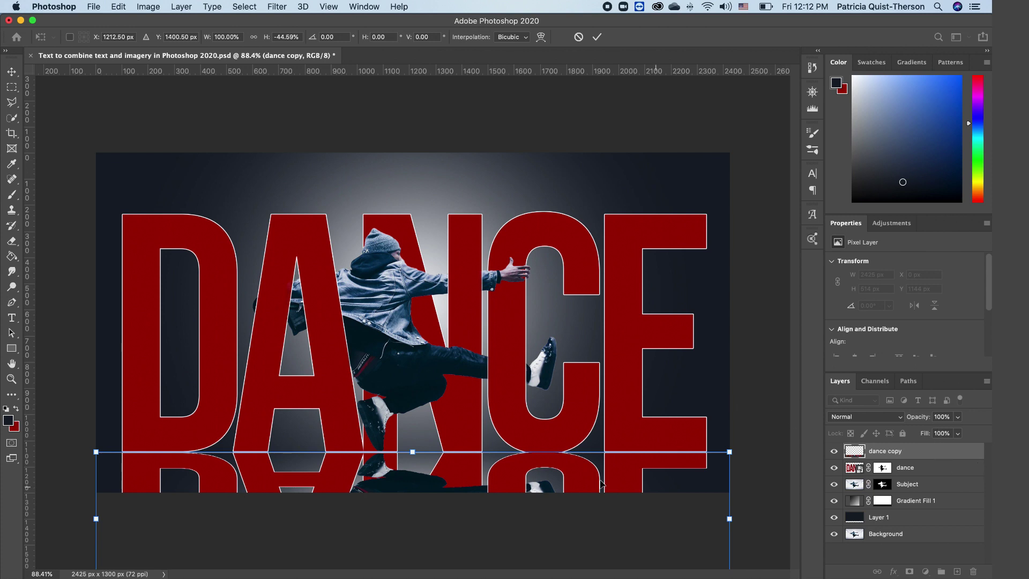
key("Return")
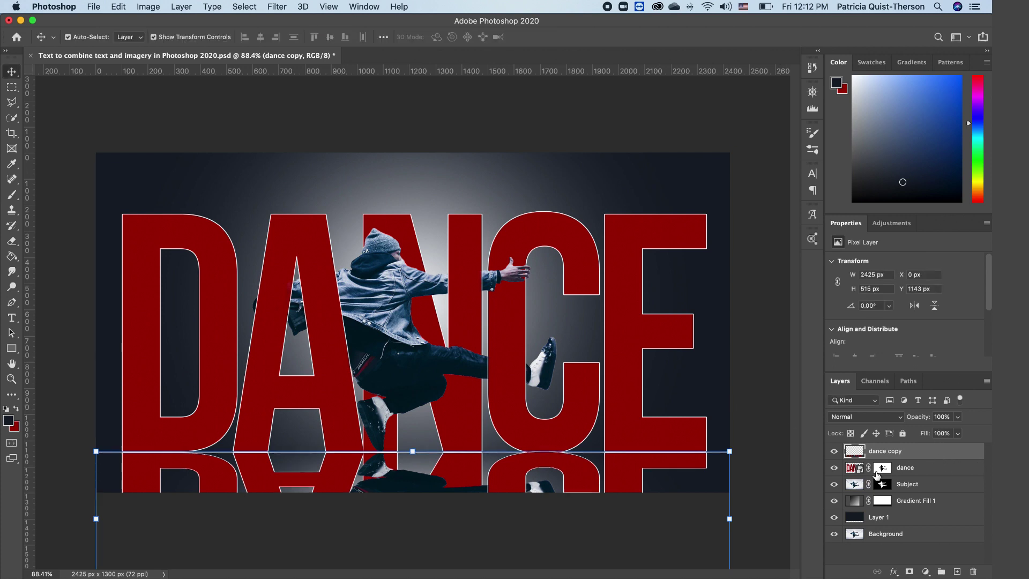
Step: Lower the reflection layer's opacity to 27% and add a layer mask to it
left_click(957, 417)
left_click_drag(957, 432, 918, 433)
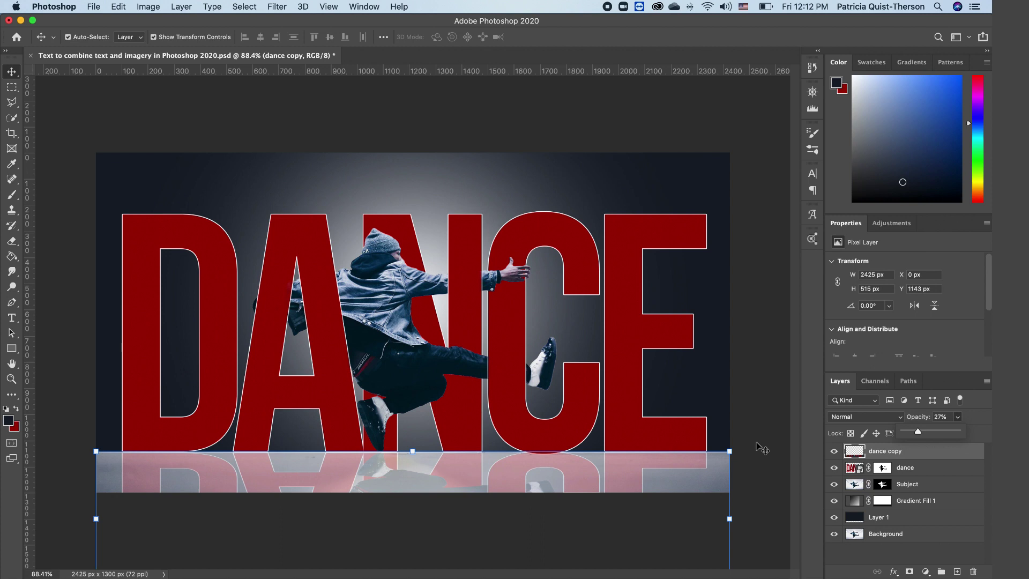
left_click(909, 571)
Step: Fade out the lower part of the reflection with upward black-to-transparent linear gradients on the dance copy layer's mask
left_click(11, 257)
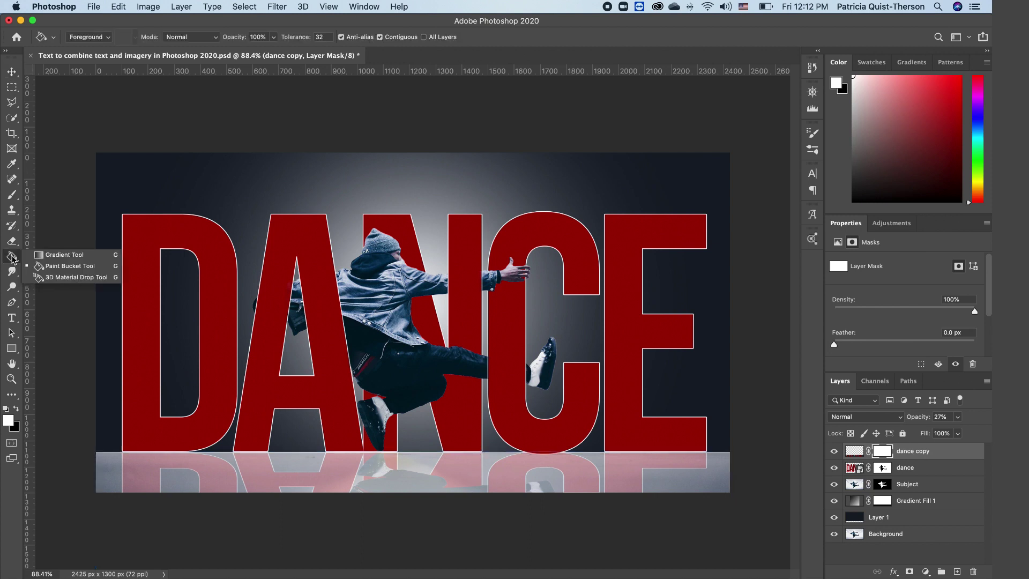
left_click(64, 256)
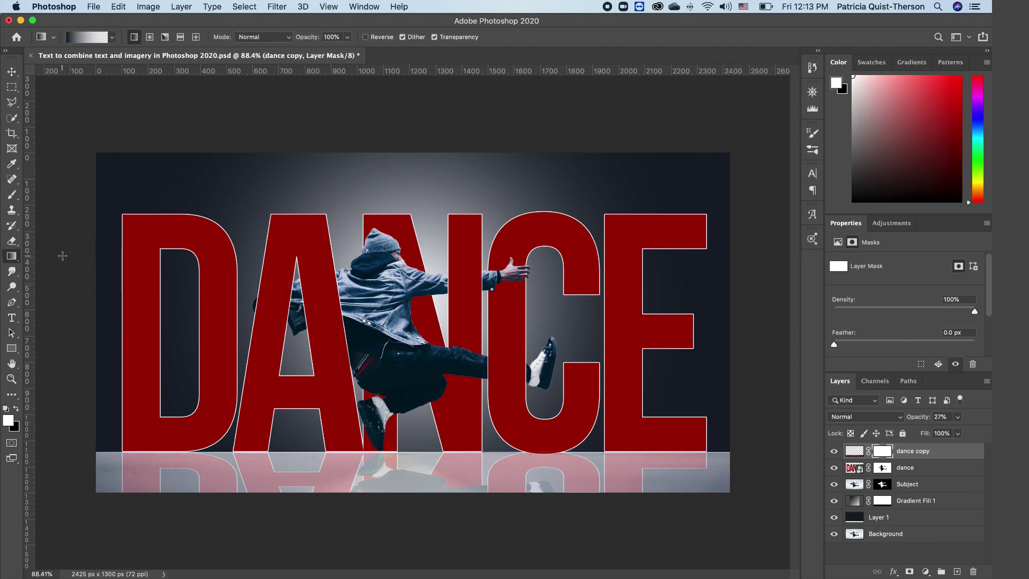
left_click(16, 408)
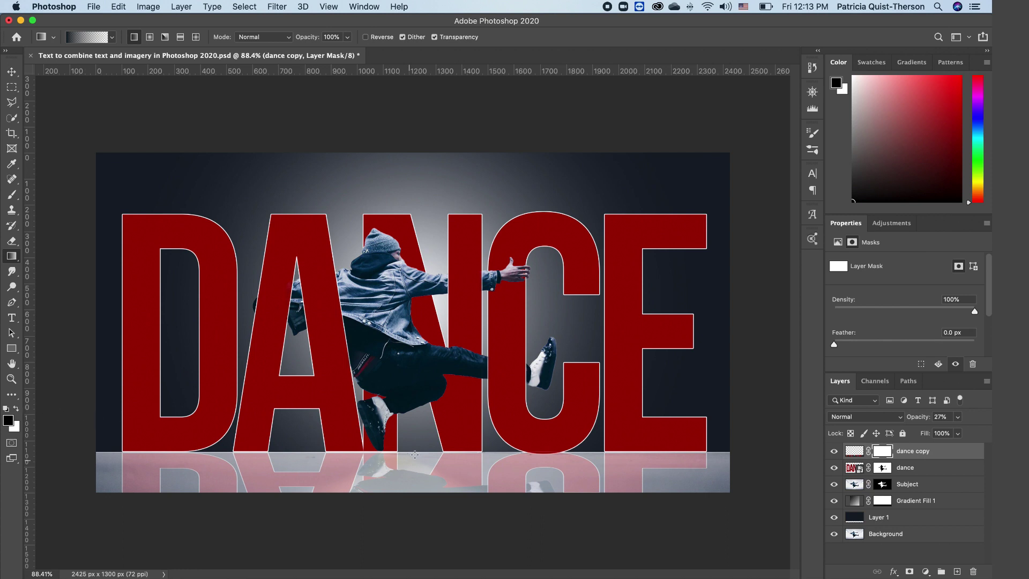
left_click_drag(433, 509, 433, 460)
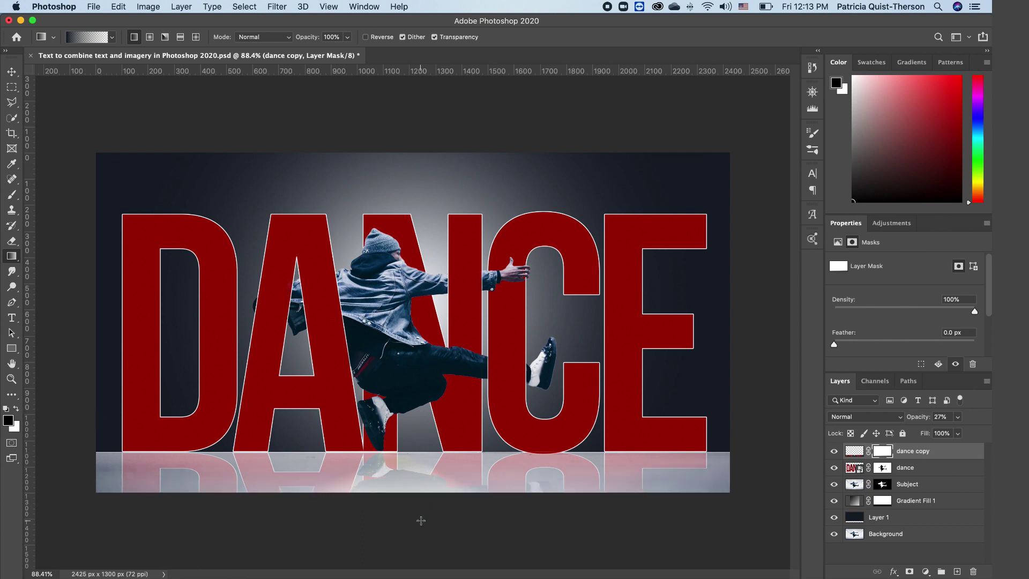
left_click_drag(421, 519, 423, 454)
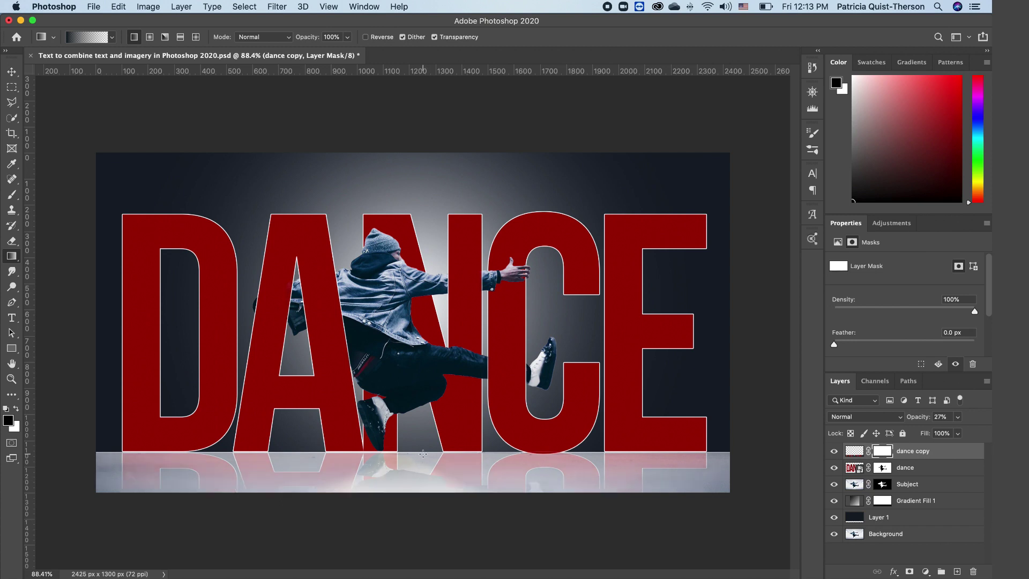
left_click_drag(432, 530, 438, 468)
left_click(16, 408)
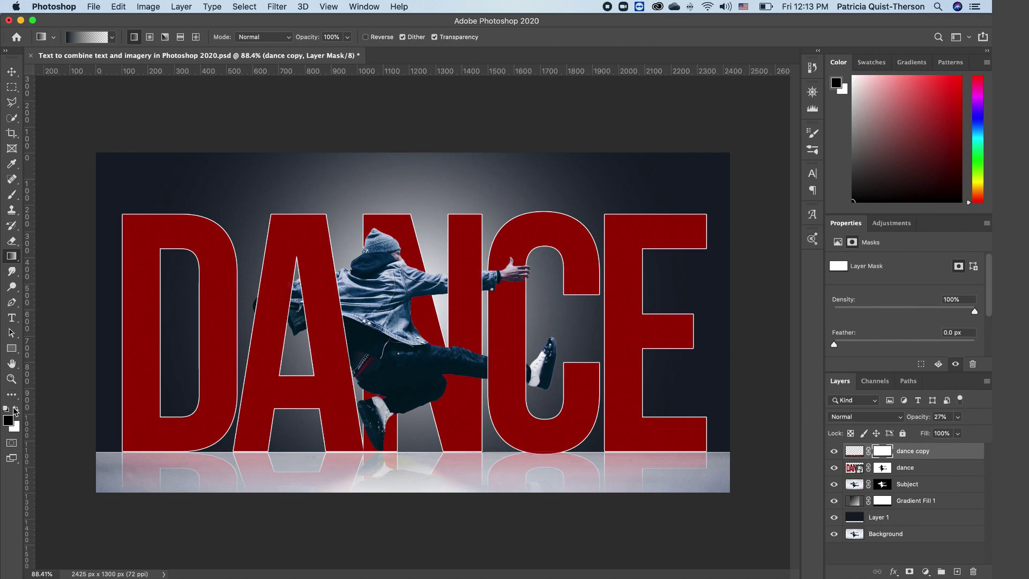